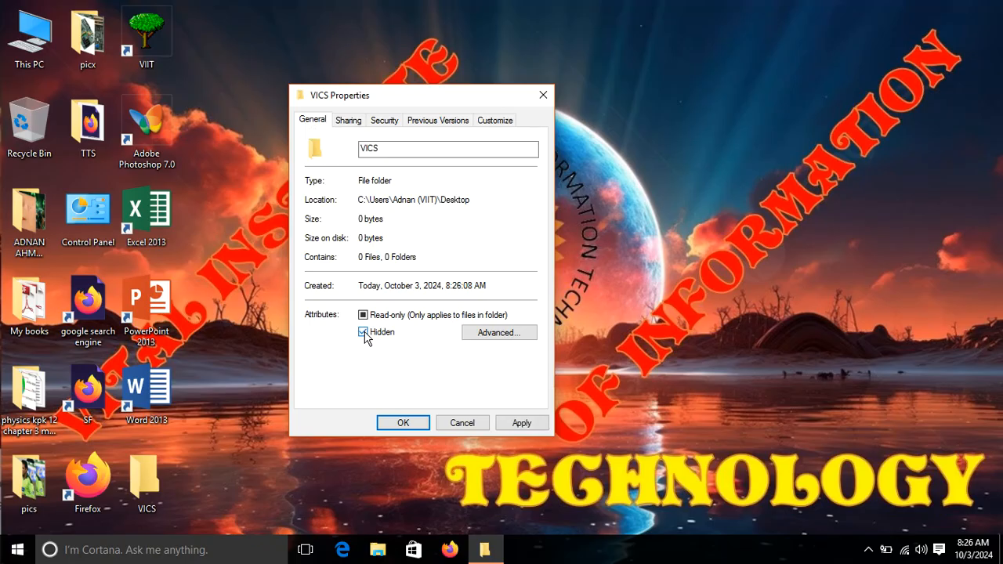
Step: Apply the Hidden attribute to the VICS folder and refresh the desktop
{"action": "left_click", "coordinate": [405, 423]}
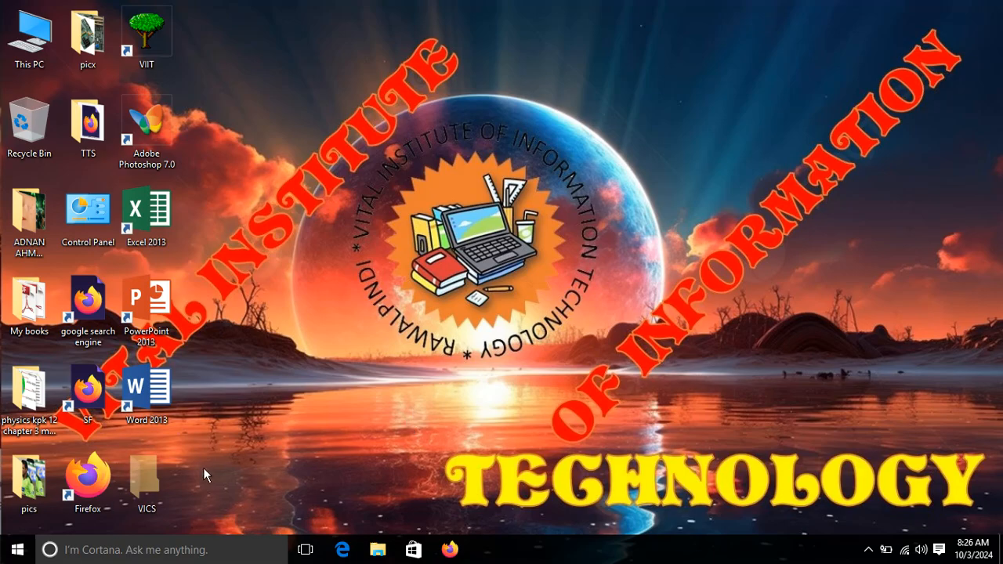
{"action": "right_click", "coordinate": [401, 159]}
{"action": "left_click", "coordinate": [445, 196]}
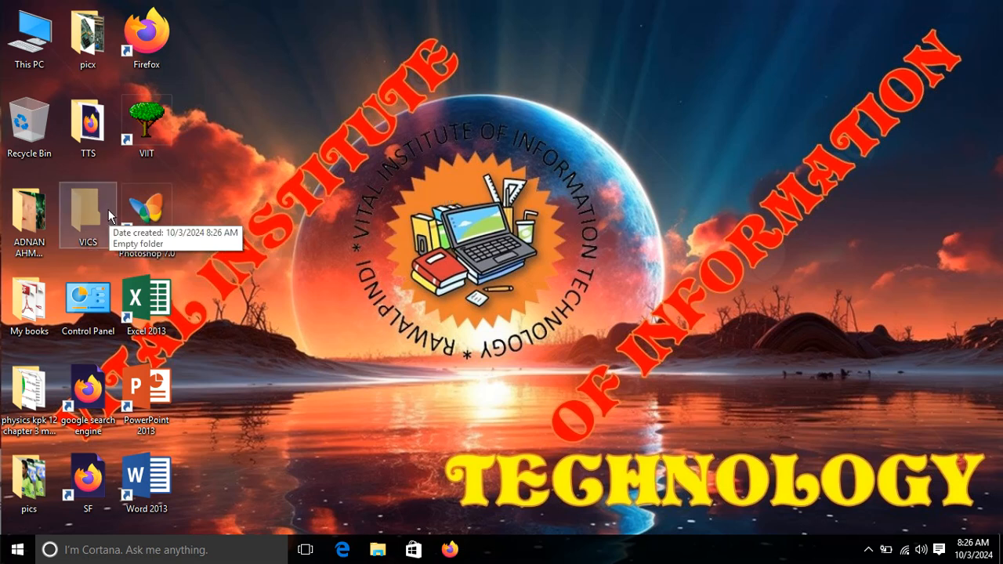
{"action": "double_click", "coordinate": [40, 45]}
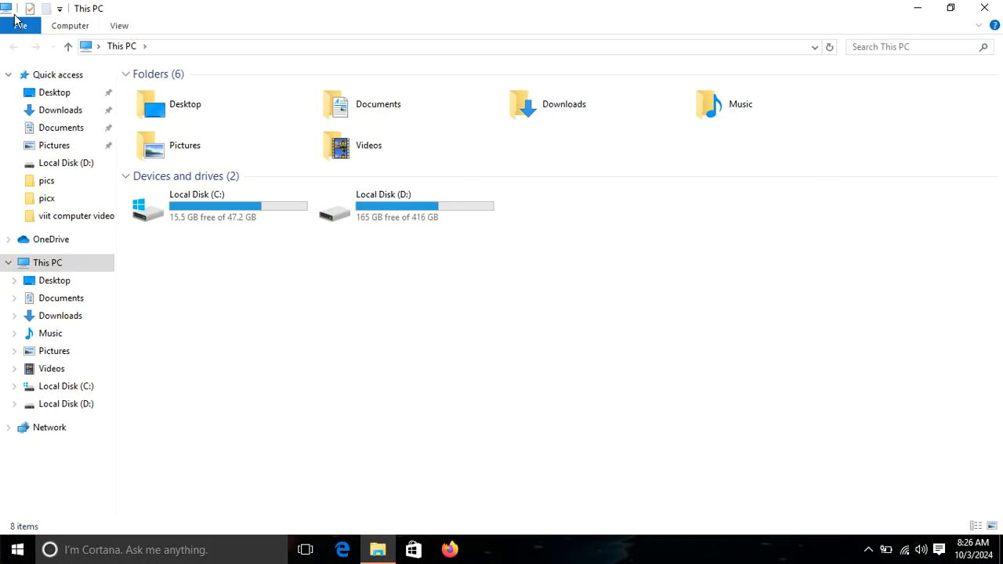
{"action": "left_click", "coordinate": [984, 8]}
{"action": "double_click", "coordinate": [28, 56]}
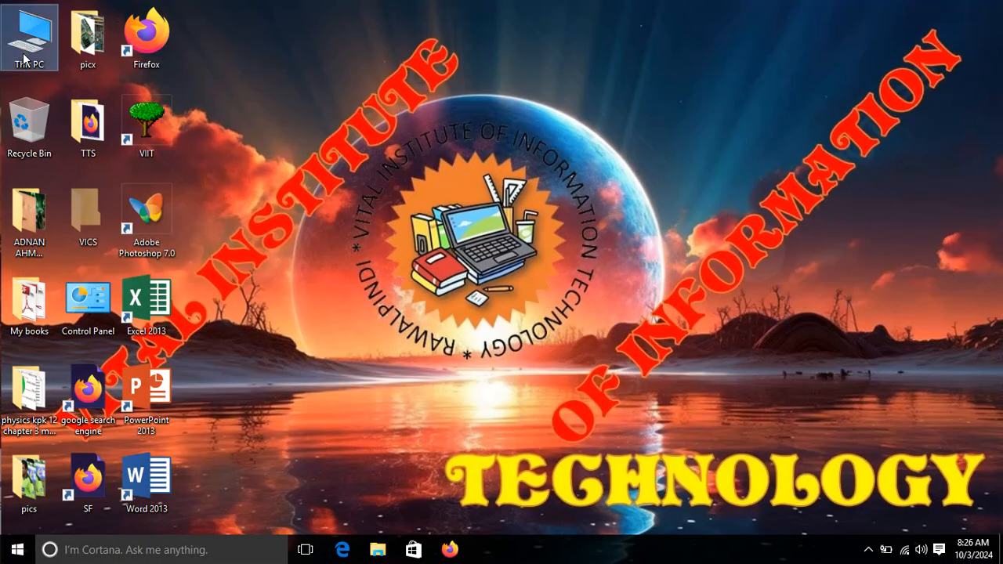
{"action": "left_click", "coordinate": [992, 7]}
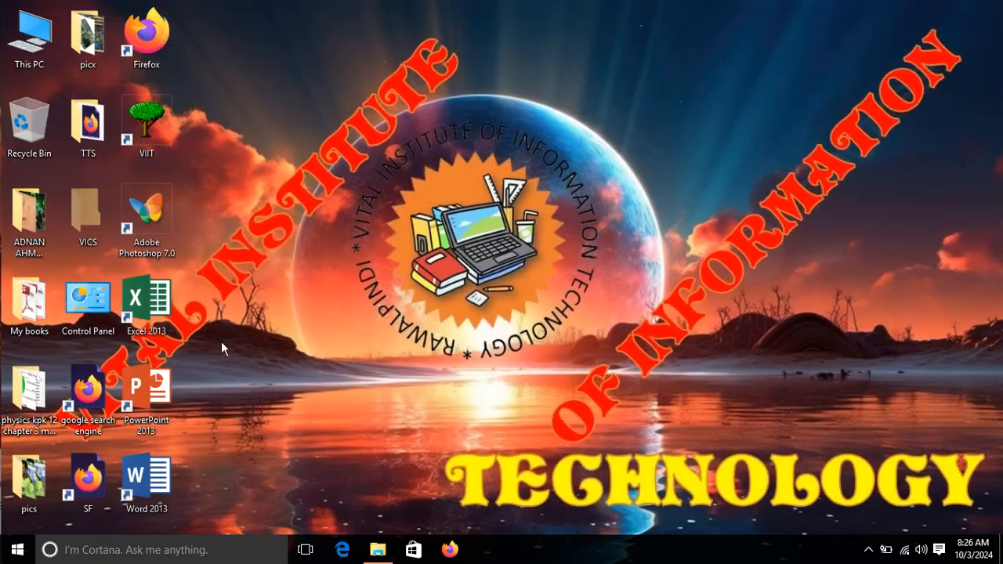
Step: From the VICS folder's window, set the folder options to "Don't show hidden files, folders, or drives" and refresh the desktop
{"action": "double_click", "coordinate": [85, 204]}
{"action": "left_click", "coordinate": [20, 27]}
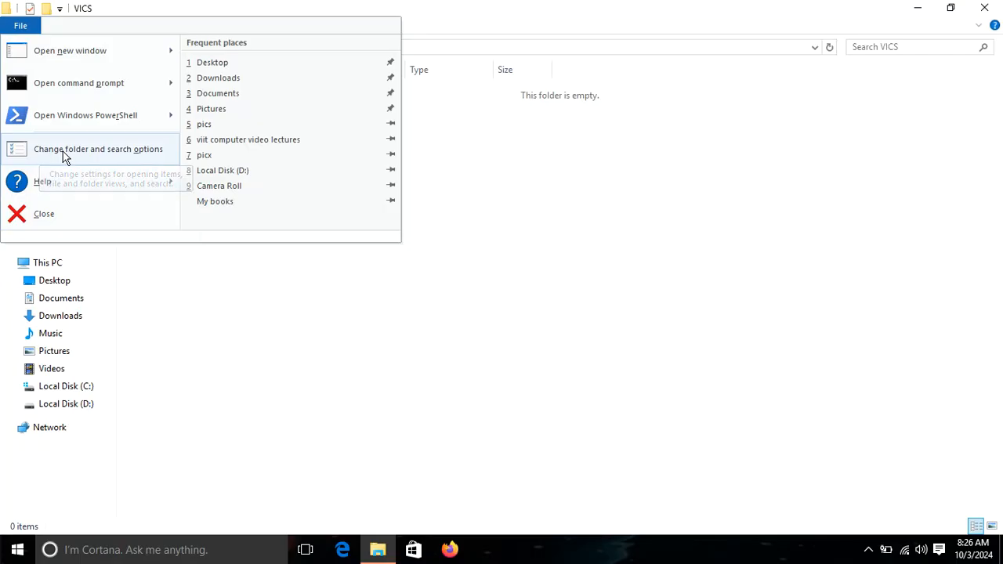
{"action": "left_click", "coordinate": [101, 155]}
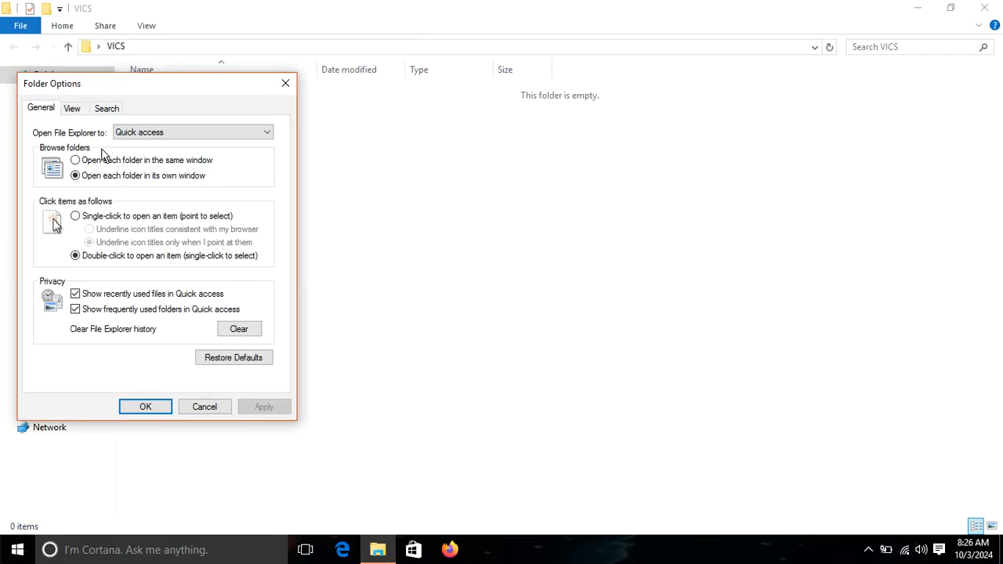
{"action": "left_click", "coordinate": [72, 108]}
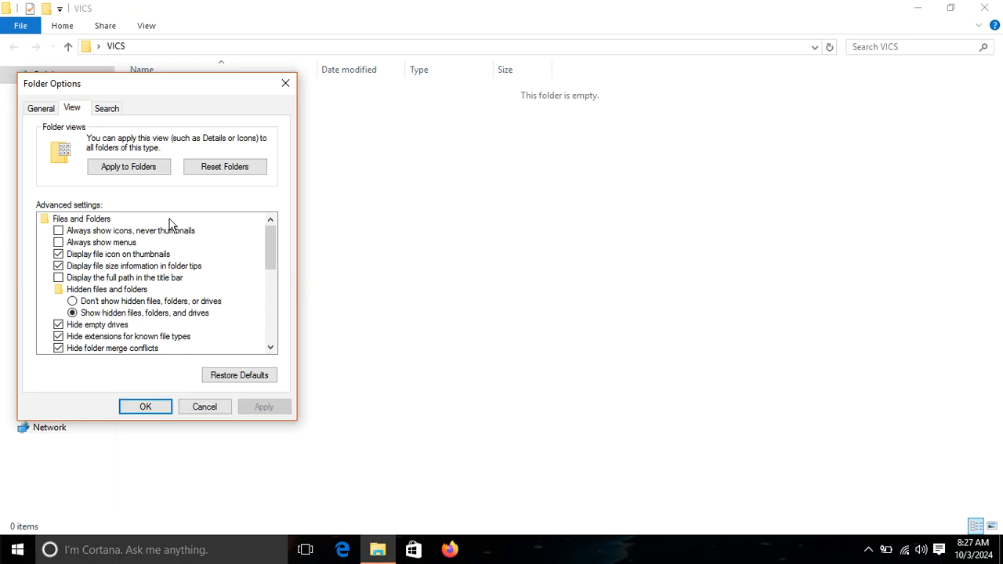
{"action": "left_click", "coordinate": [91, 302]}
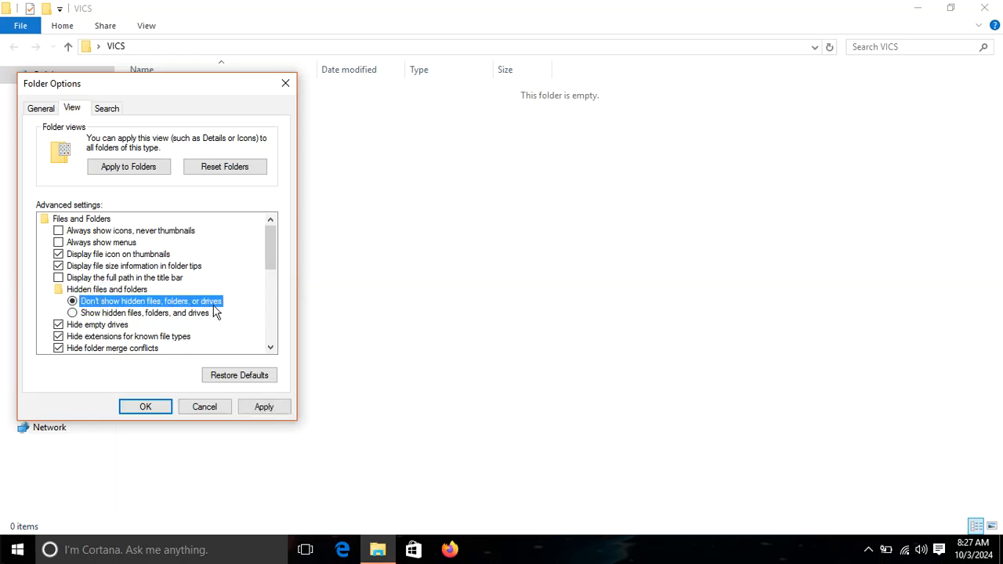
{"action": "left_click", "coordinate": [148, 408]}
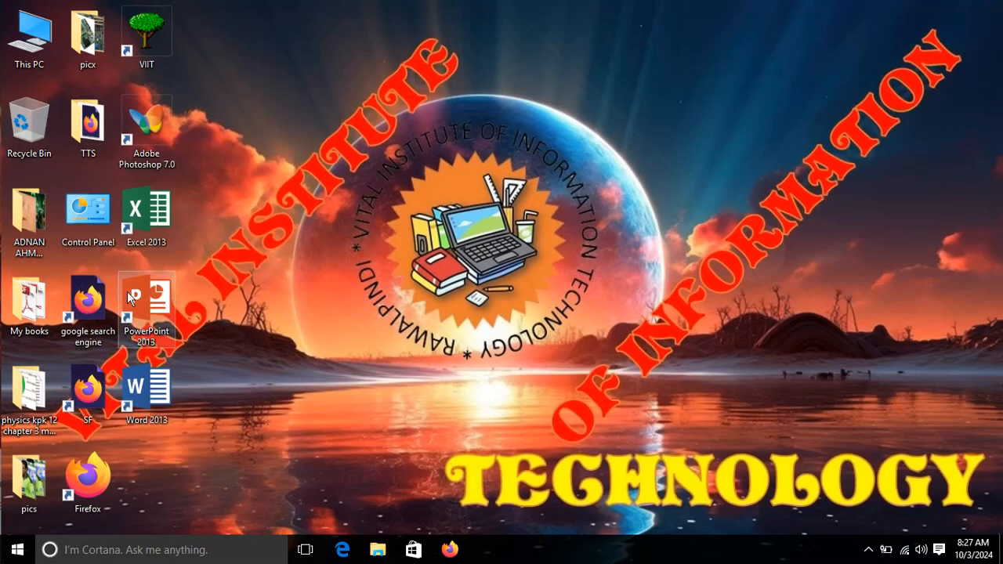
{"action": "right_click", "coordinate": [536, 5]}
{"action": "left_click", "coordinate": [564, 42]}
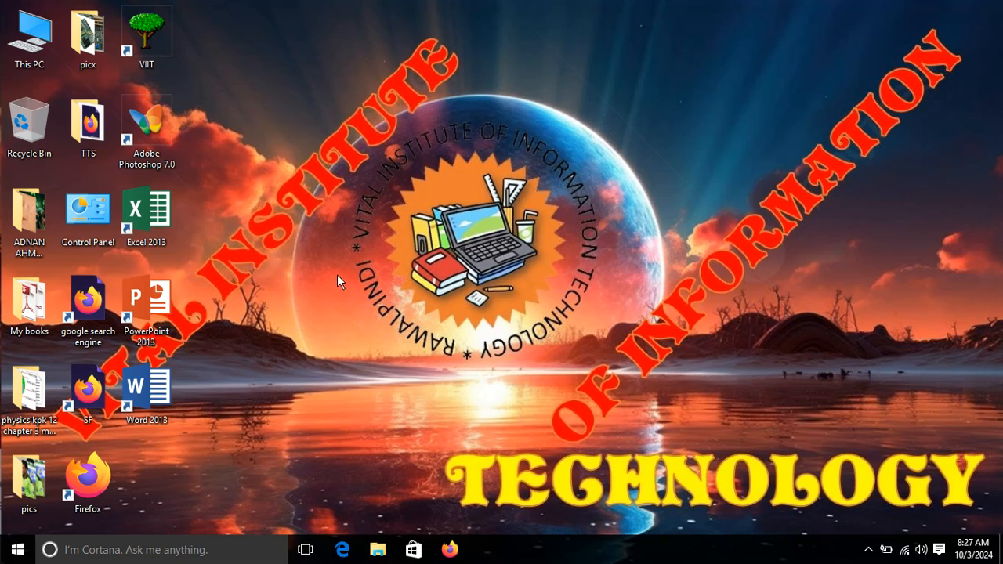
{"action": "double_click", "coordinate": [28, 38]}
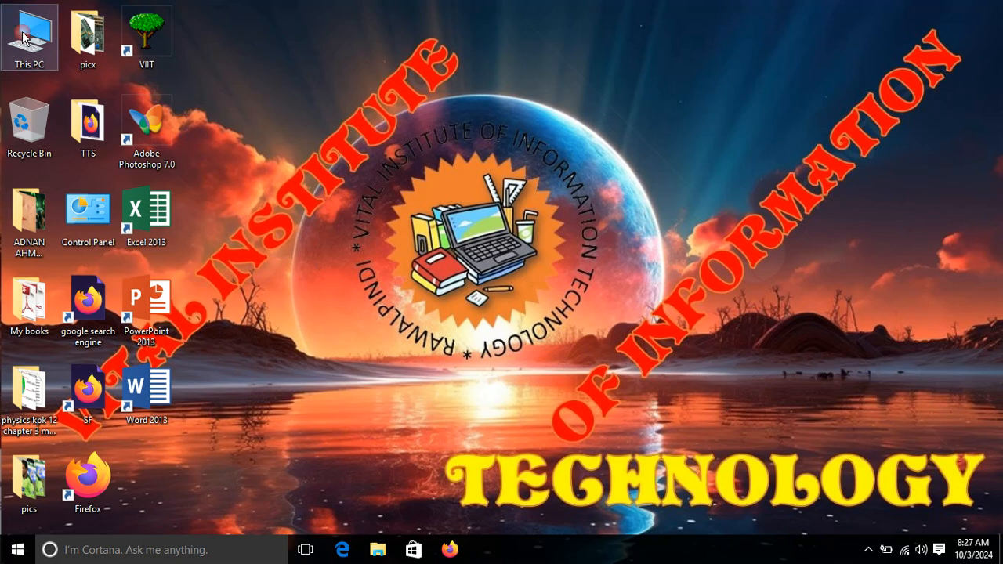
{"action": "left_click", "coordinate": [20, 26]}
{"action": "left_click", "coordinate": [74, 217]}
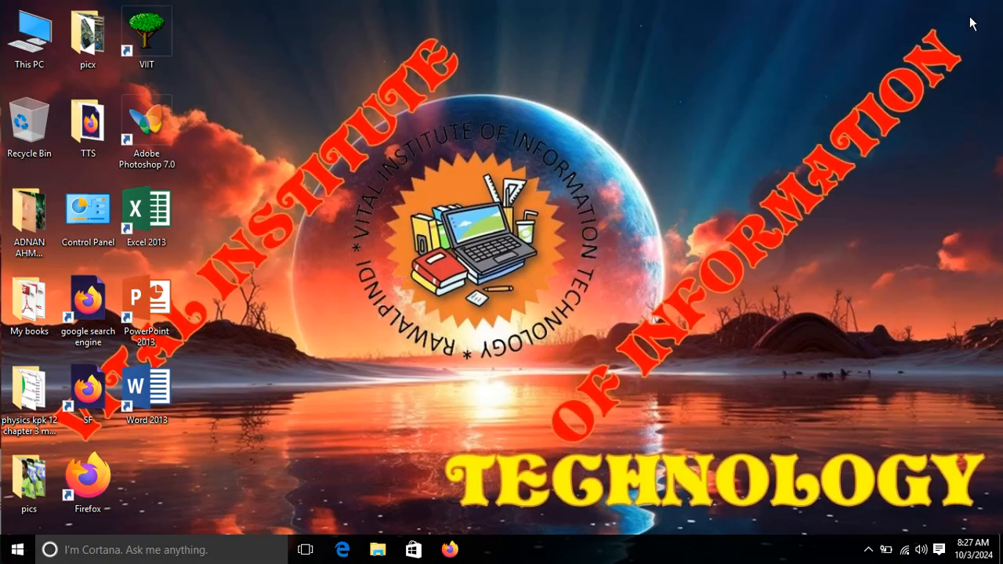
{"action": "key", "text": "super+e"}
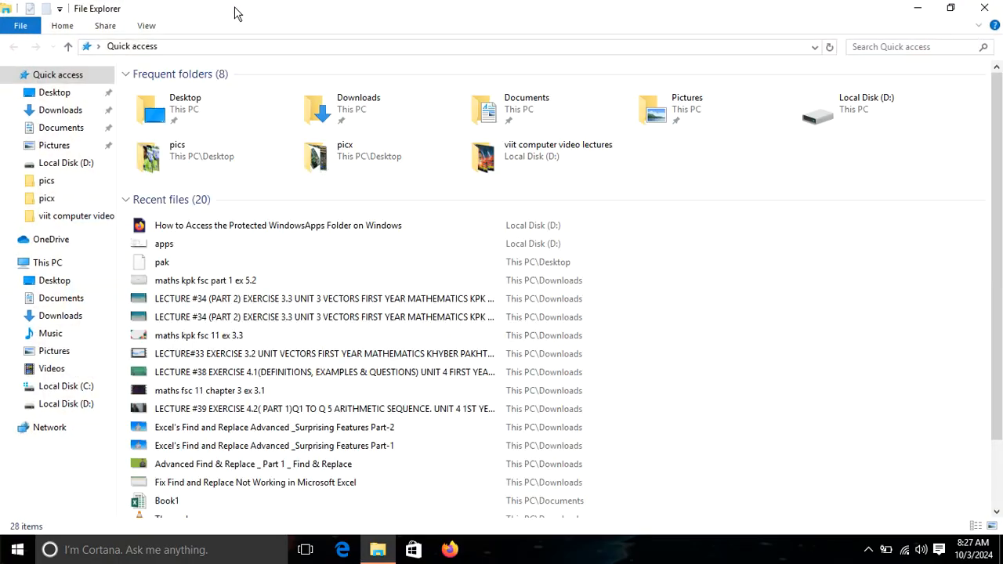
{"action": "left_click", "coordinate": [21, 26]}
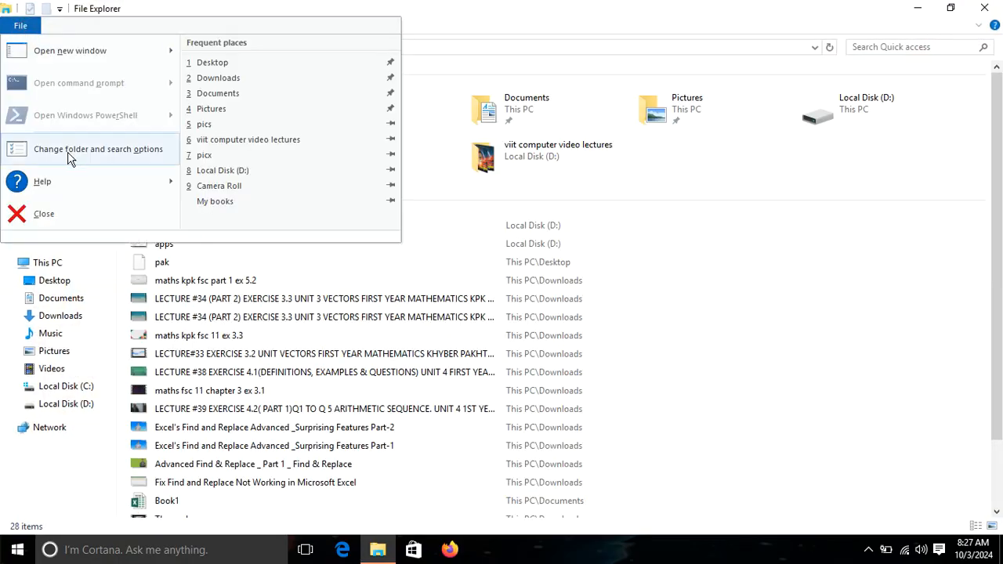
{"action": "left_click", "coordinate": [44, 214]}
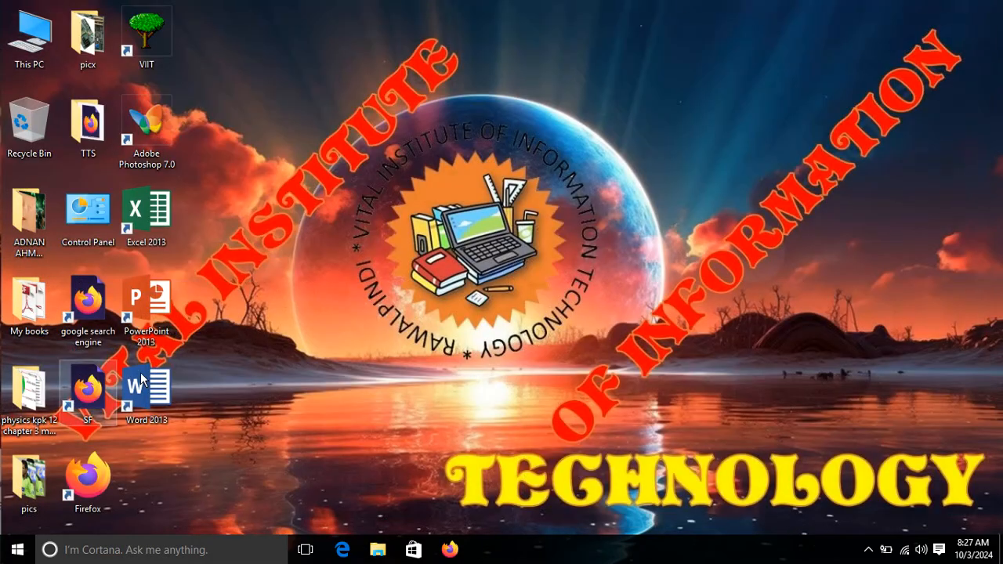
{"action": "double_click", "coordinate": [47, 38]}
{"action": "left_click", "coordinate": [22, 26]}
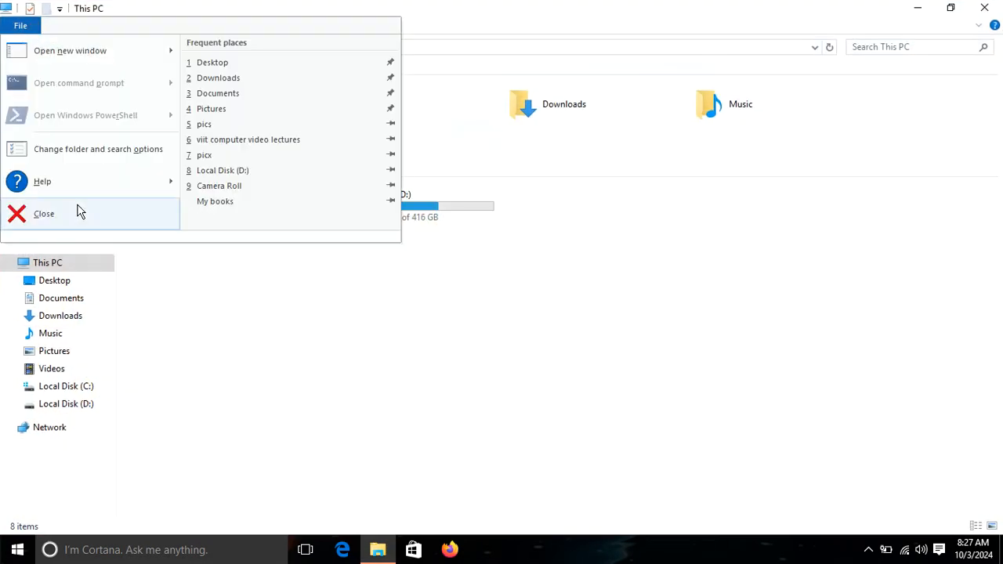
{"action": "left_click", "coordinate": [47, 213]}
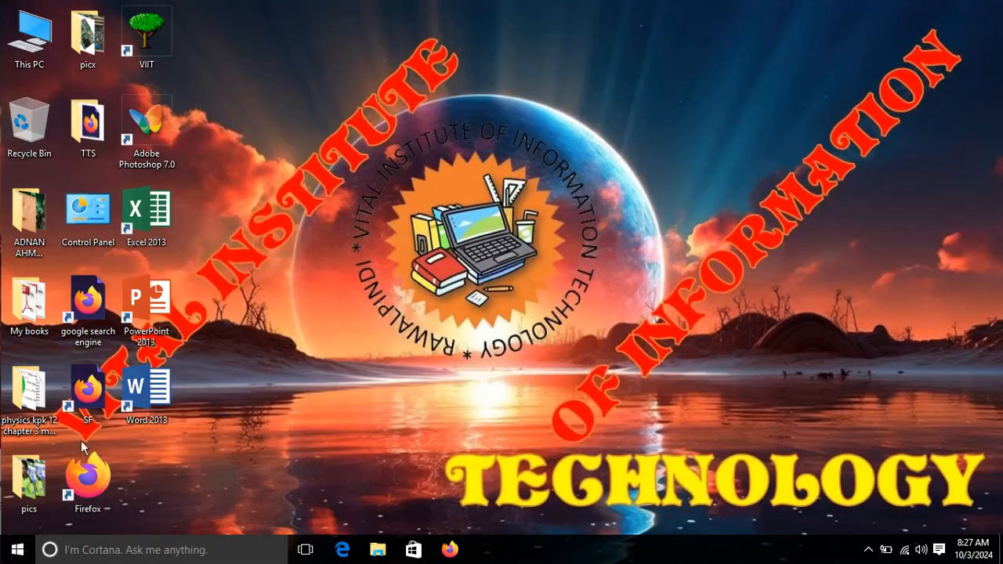
Step: In Control Panel's File Explorer Options, select "Show hidden files, folders, and drives", apply it and return to the desktop
{"action": "double_click", "coordinate": [95, 237]}
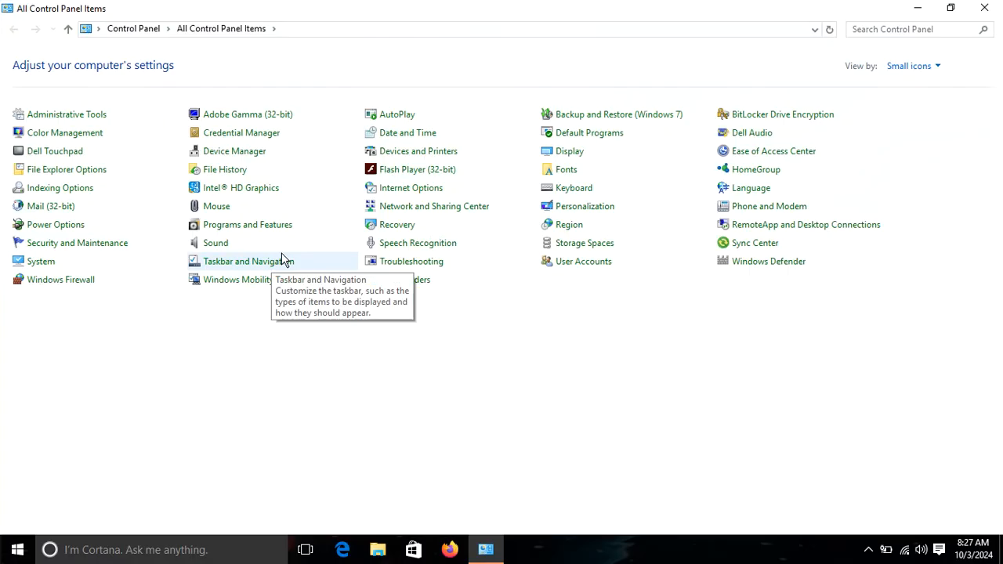
{"action": "left_click", "coordinate": [63, 174]}
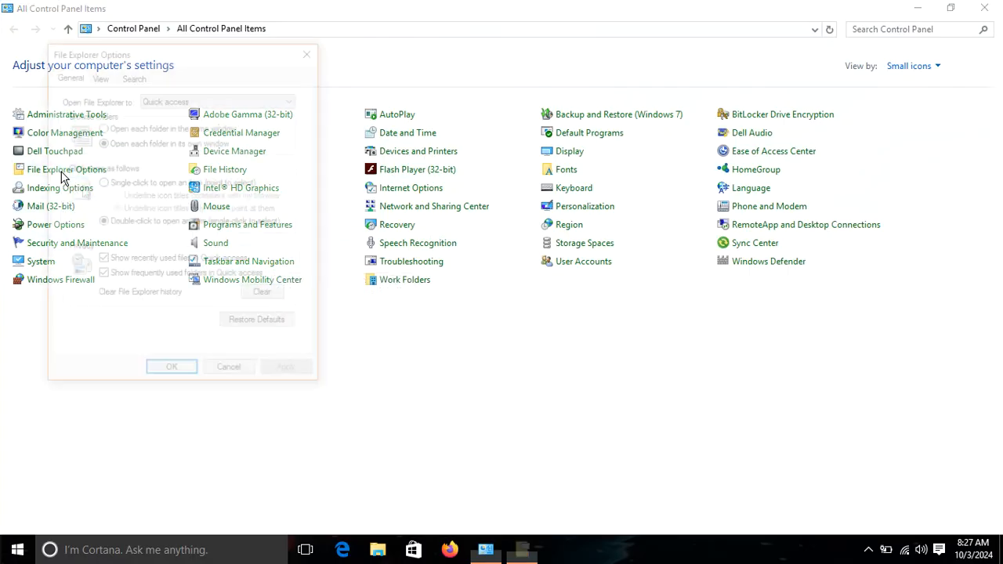
{"action": "left_click", "coordinate": [99, 76]}
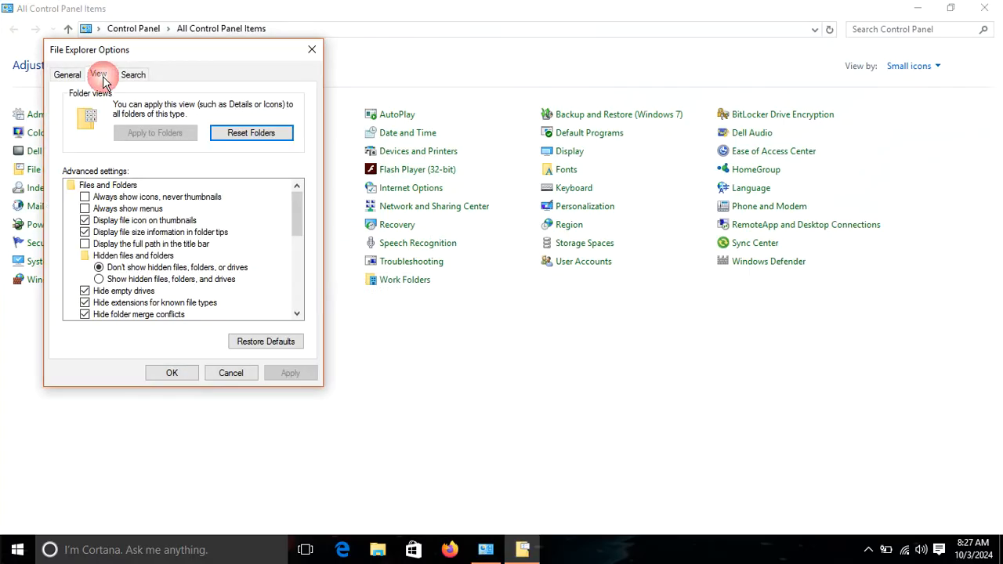
{"action": "left_click", "coordinate": [98, 278]}
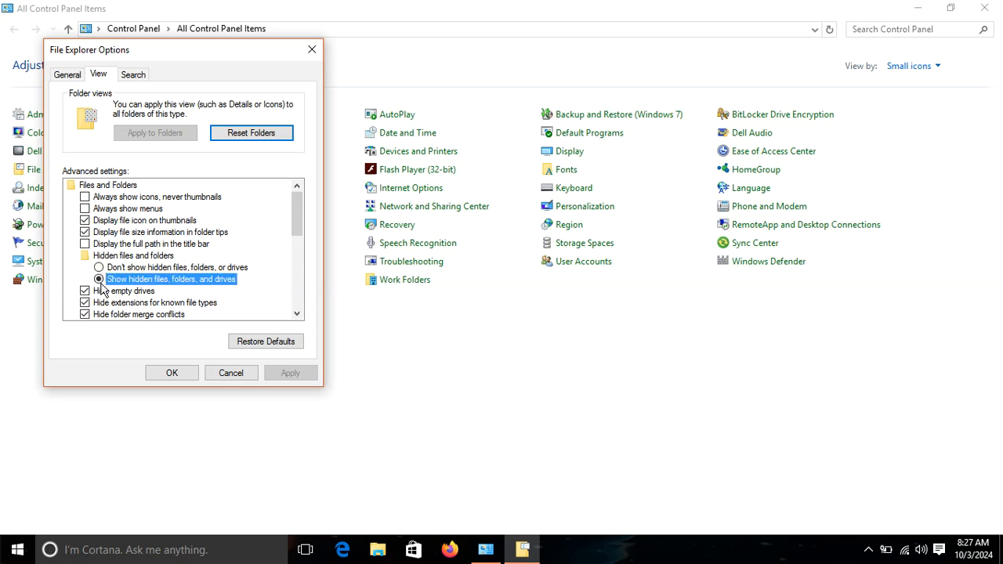
{"action": "left_click", "coordinate": [172, 373]}
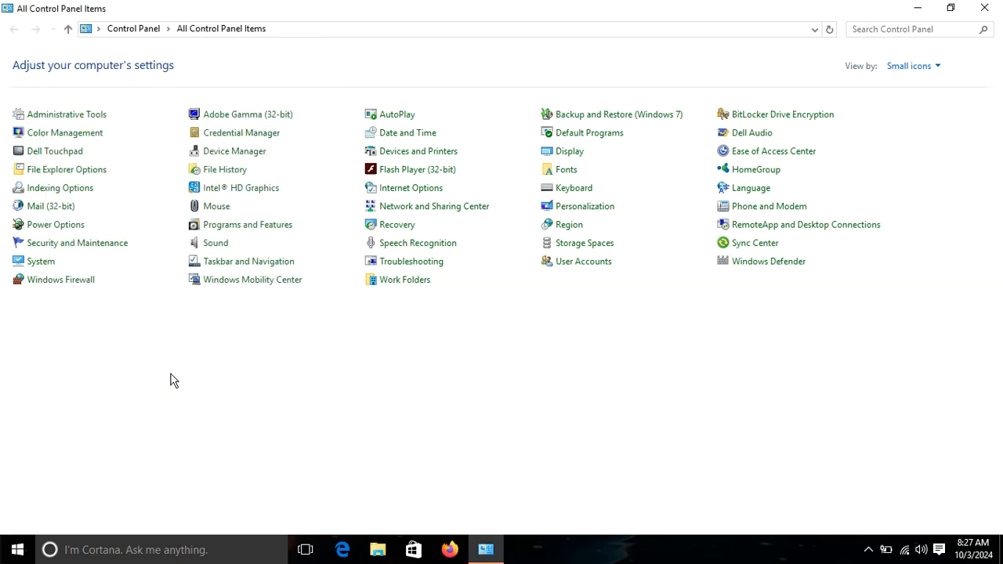
{"action": "left_click", "coordinate": [998, 5]}
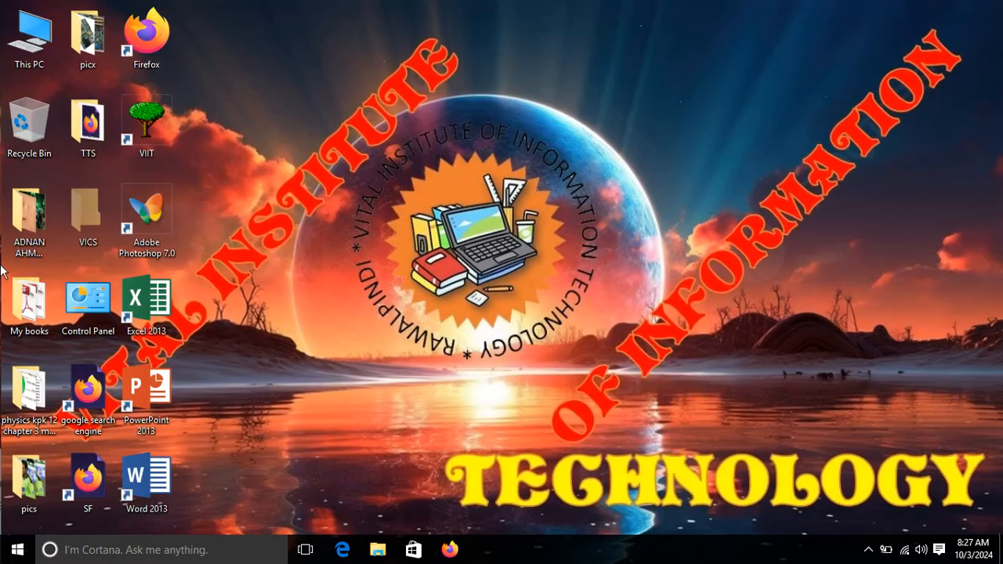
Step: Check the VICS folder's contents, remove its Hidden attribute in its properties and refresh the desktop
{"action": "double_click", "coordinate": [86, 226]}
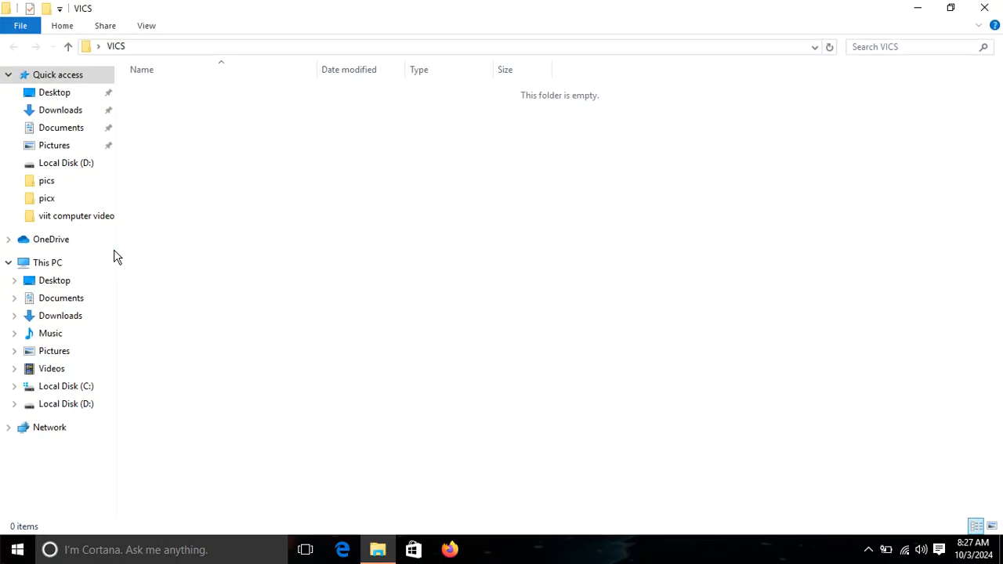
{"action": "left_click", "coordinate": [1000, 5]}
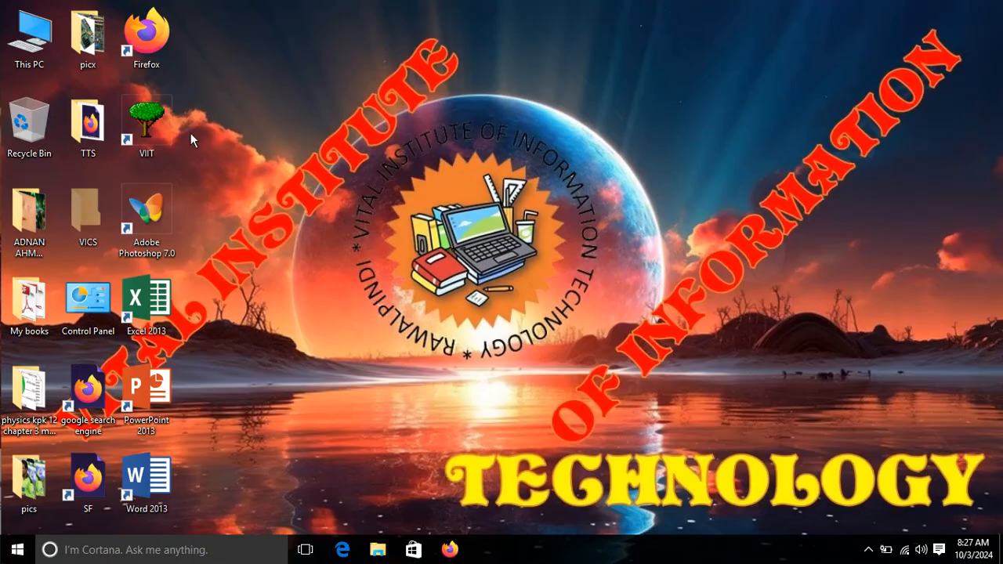
{"action": "right_click", "coordinate": [109, 188]}
{"action": "left_click", "coordinate": [184, 466]}
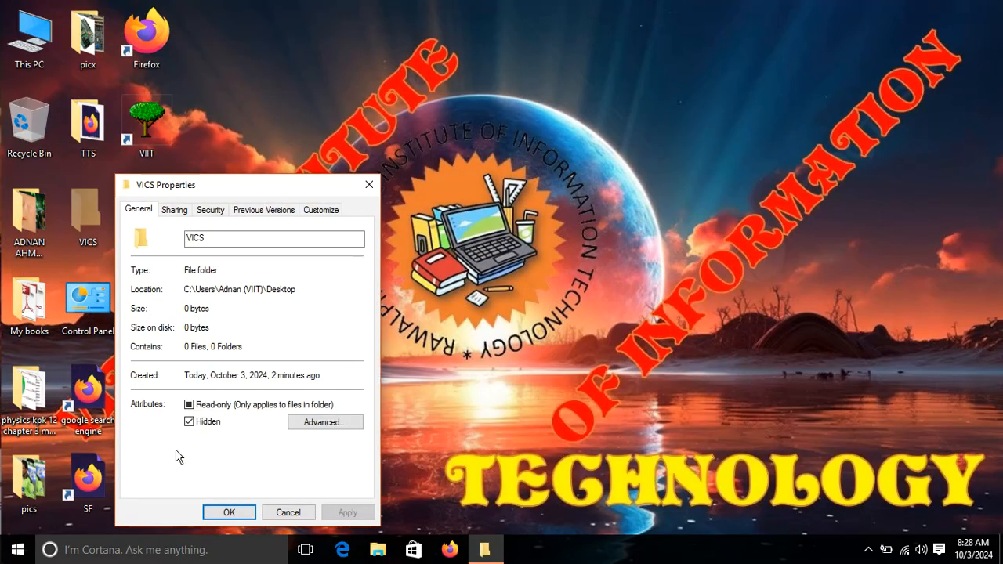
{"action": "left_click", "coordinate": [229, 512]}
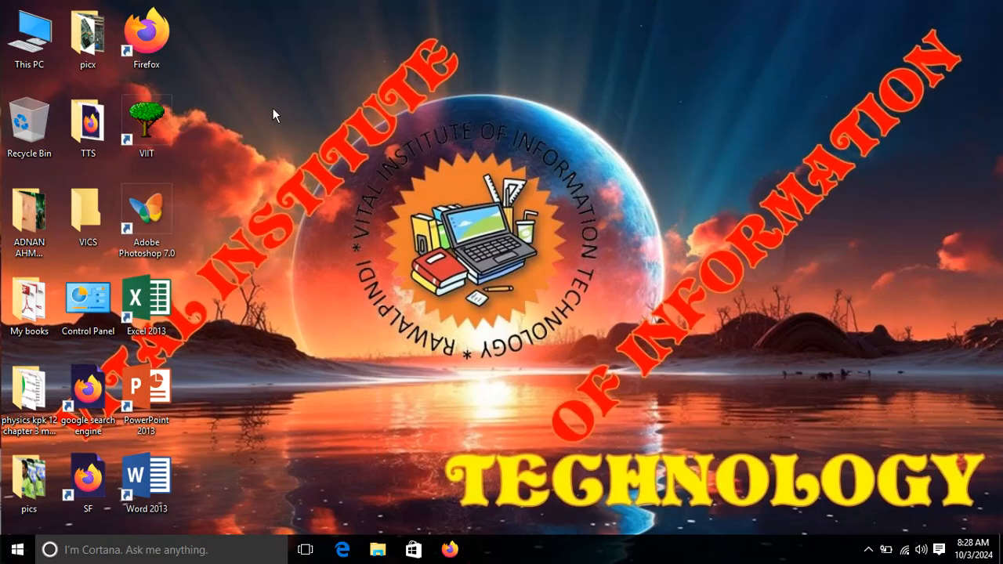
{"action": "right_click", "coordinate": [273, 63]}
{"action": "left_click", "coordinate": [311, 104]}
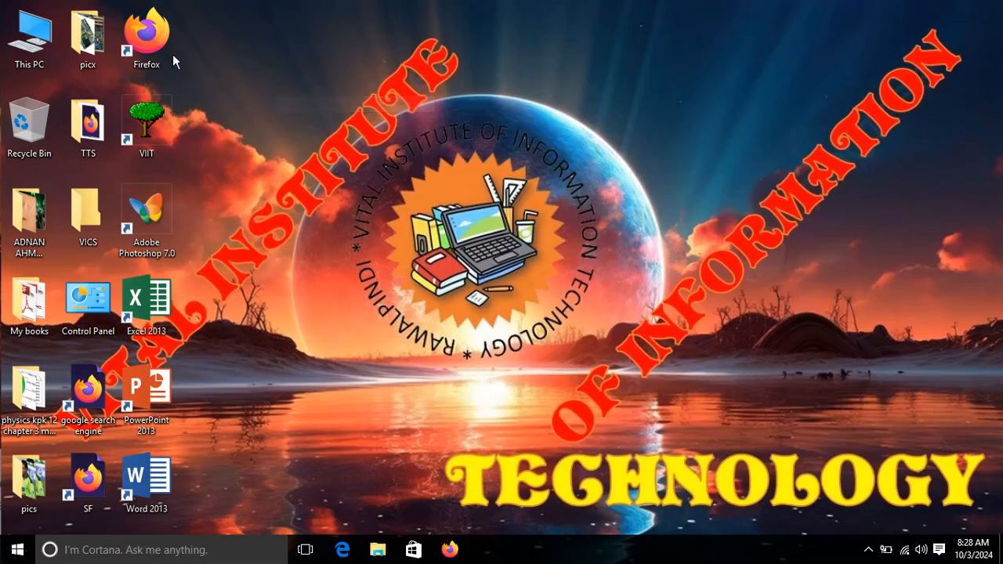
Step: From This PC, set the folder options to "Don't show hidden files, folders, or drives" and close the window
{"action": "double_click", "coordinate": [43, 37]}
{"action": "left_click", "coordinate": [34, 31]}
{"action": "left_click", "coordinate": [93, 153]}
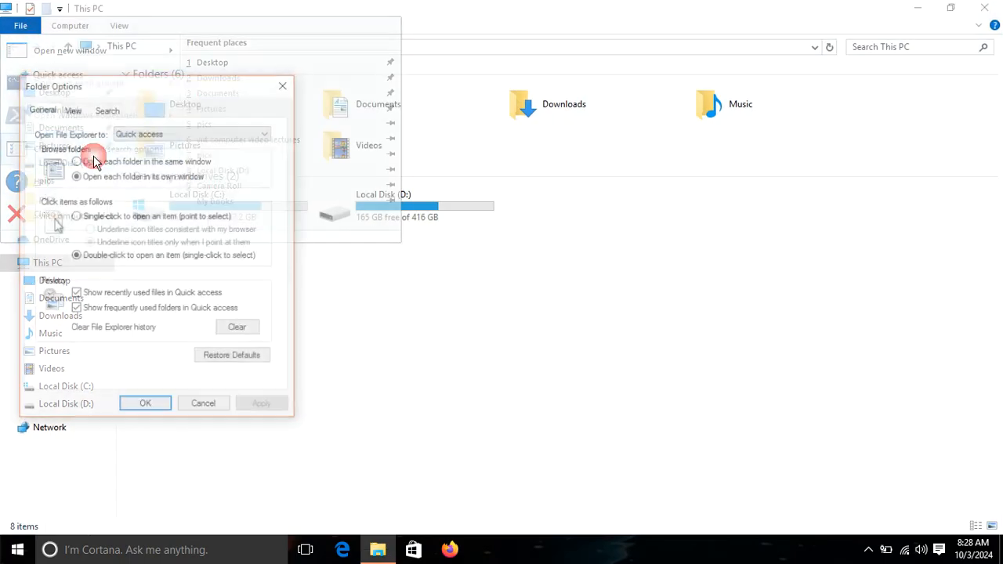
{"action": "left_click", "coordinate": [72, 108]}
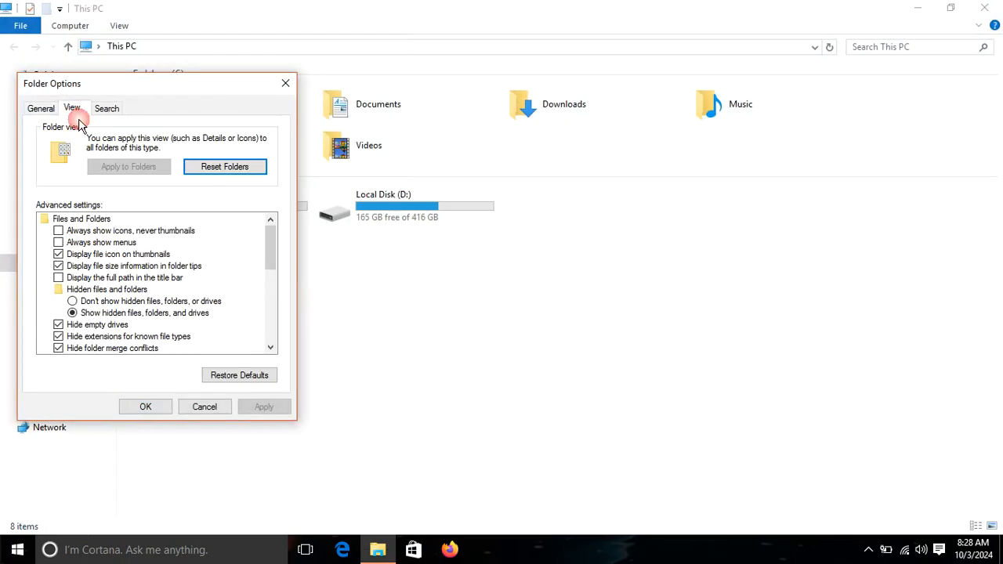
{"action": "left_click", "coordinate": [85, 303]}
{"action": "left_click", "coordinate": [138, 408]}
{"action": "left_click", "coordinate": [983, 8]}
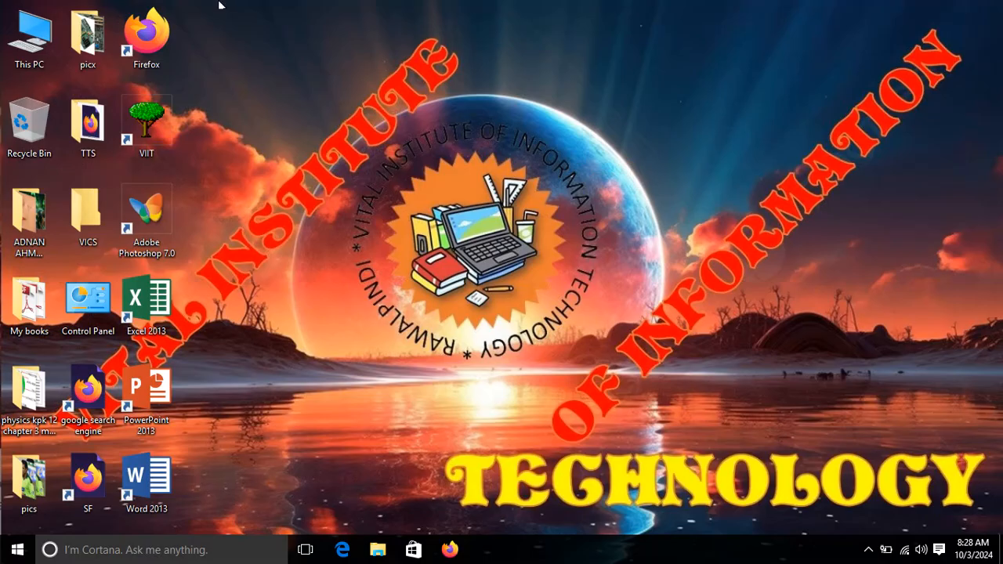
Step: Copy 15 files, mostly JPG images, from the desktop's pics folder and paste them into the VICS folder
{"action": "double_click", "coordinate": [87, 35]}
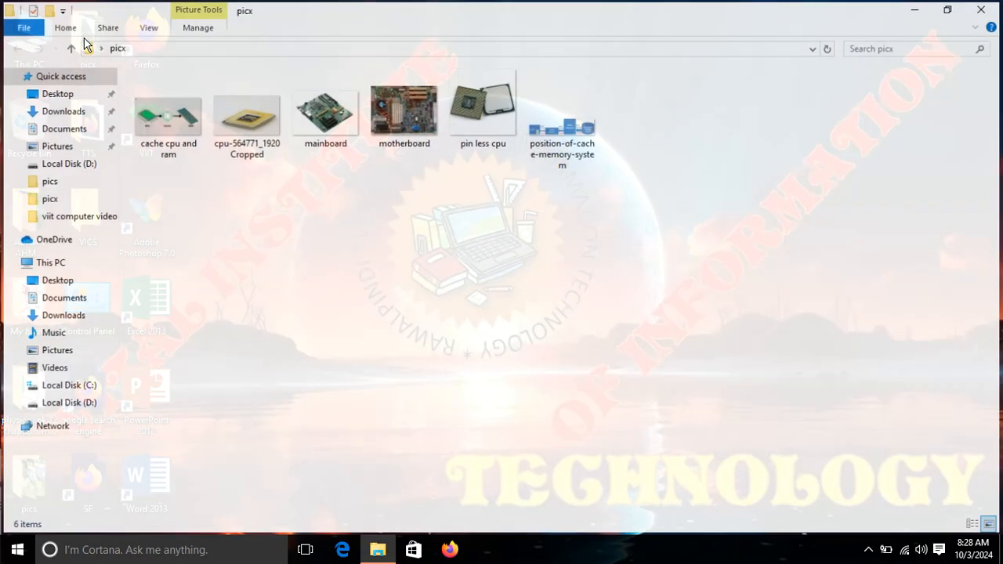
{"action": "left_click", "coordinate": [984, 8]}
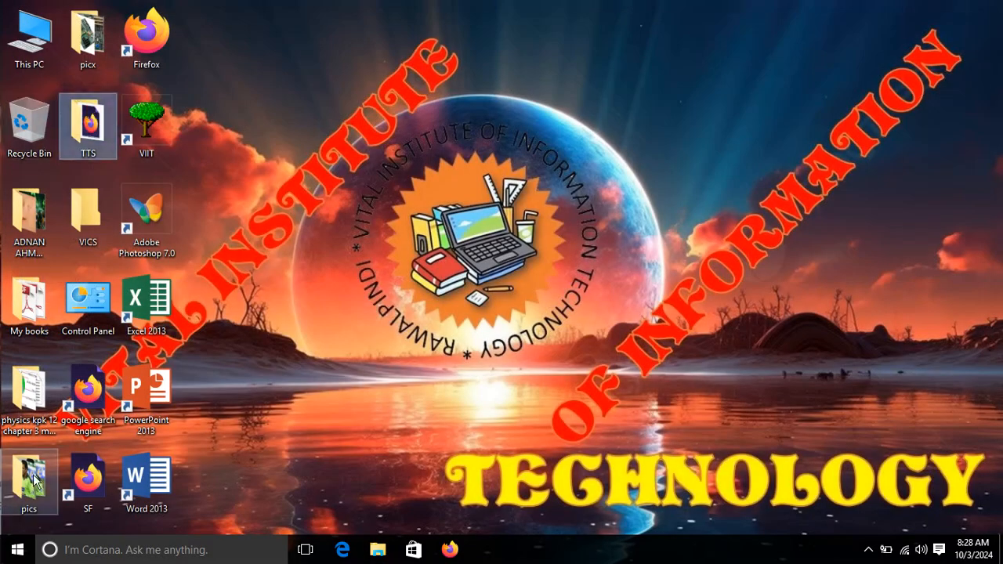
{"action": "double_click", "coordinate": [35, 501]}
{"action": "left_click_drag", "start_coordinate": [979, 166], "coordinate": [461, 361]}
{"action": "right_click", "coordinate": [502, 335]}
{"action": "left_click", "coordinate": [541, 246]}
{"action": "left_click", "coordinate": [984, 7]}
{"action": "double_click", "coordinate": [92, 199]}
{"action": "right_click", "coordinate": [239, 217]}
{"action": "left_click", "coordinate": [296, 312]}
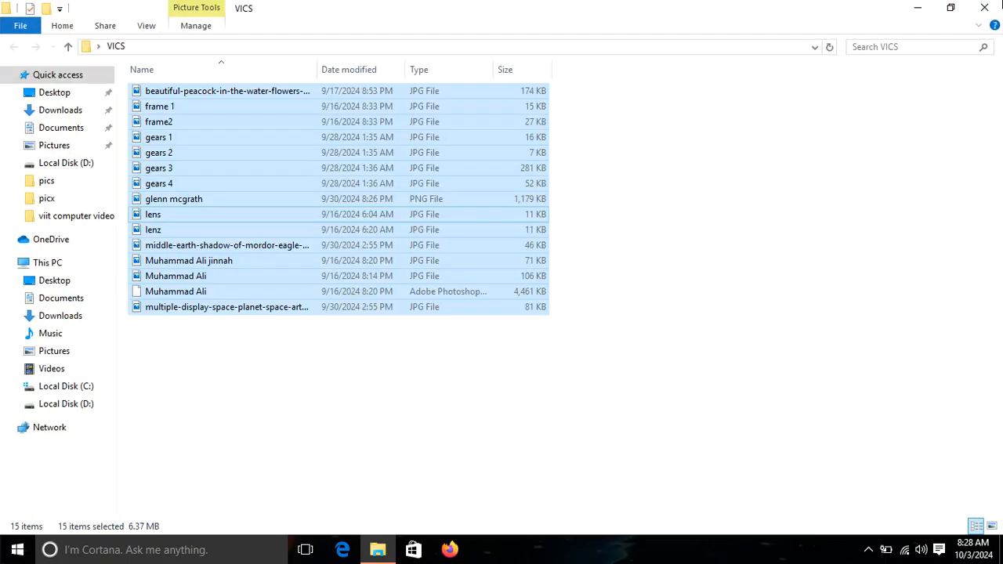
Step: Close the VICS window and set the folder's Hidden attribute, applying the change to this folder only
{"action": "left_click", "coordinate": [1000, 4]}
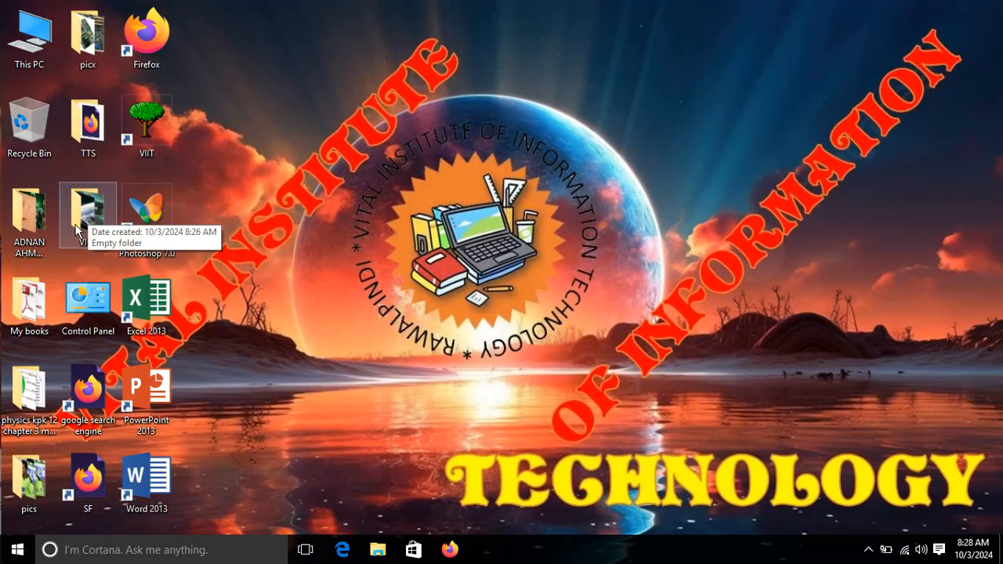
{"action": "right_click", "coordinate": [92, 205]}
{"action": "left_click", "coordinate": [163, 494]}
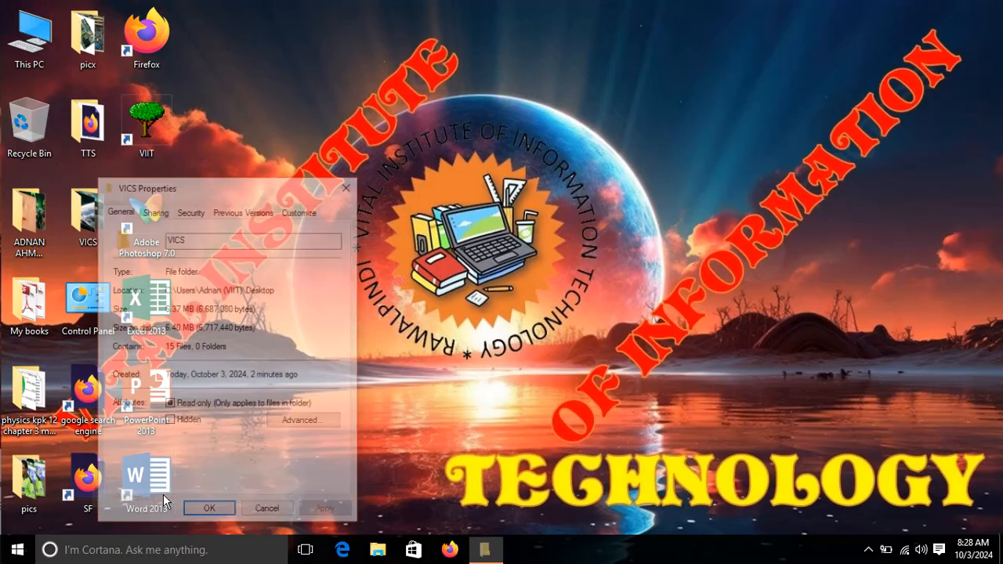
{"action": "left_click", "coordinate": [169, 421]}
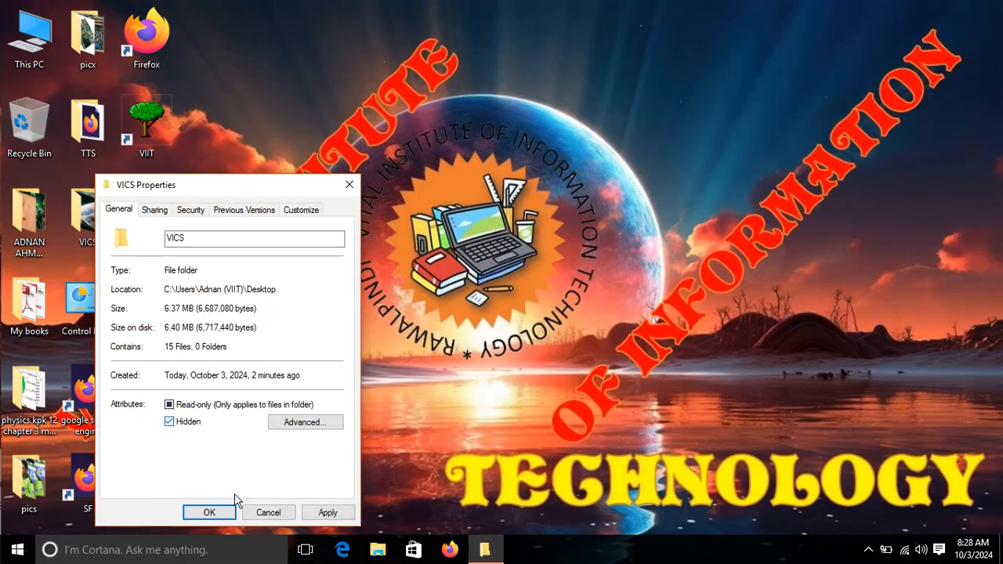
{"action": "left_click", "coordinate": [217, 514]}
{"action": "left_click_drag", "start_coordinate": [227, 229], "coordinate": [303, 255]}
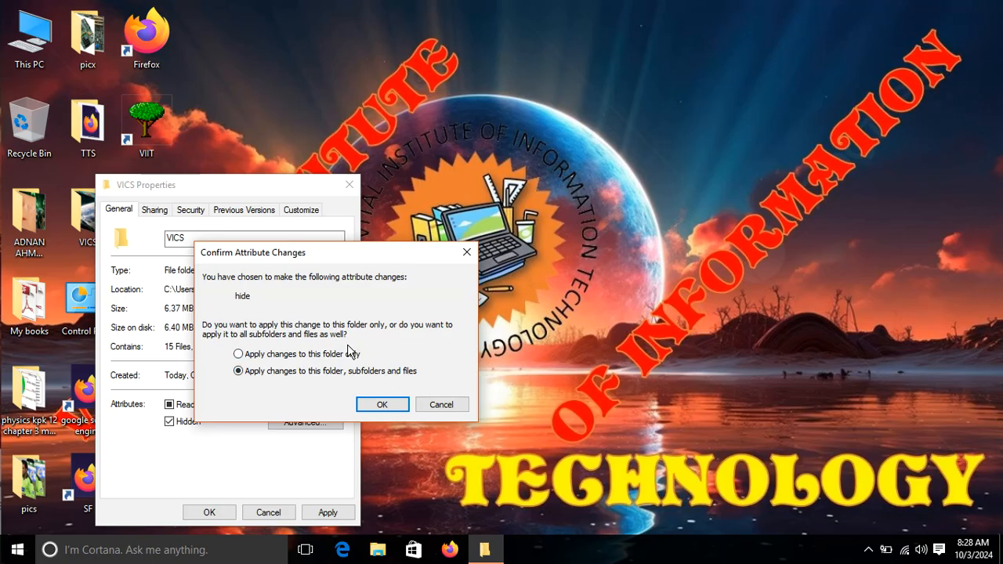
{"action": "left_click", "coordinate": [267, 354]}
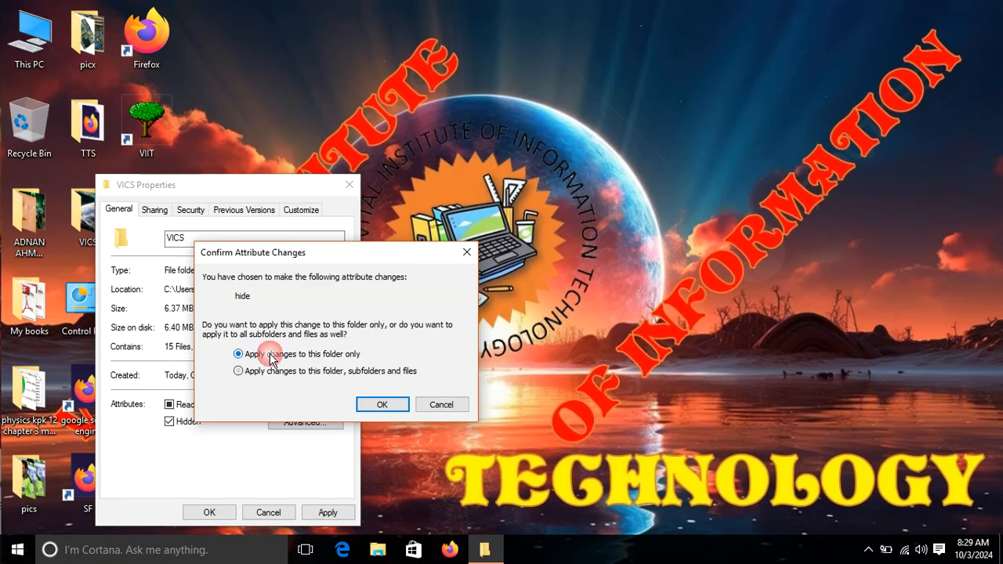
{"action": "left_click", "coordinate": [376, 403]}
{"action": "right_click", "coordinate": [250, 243]}
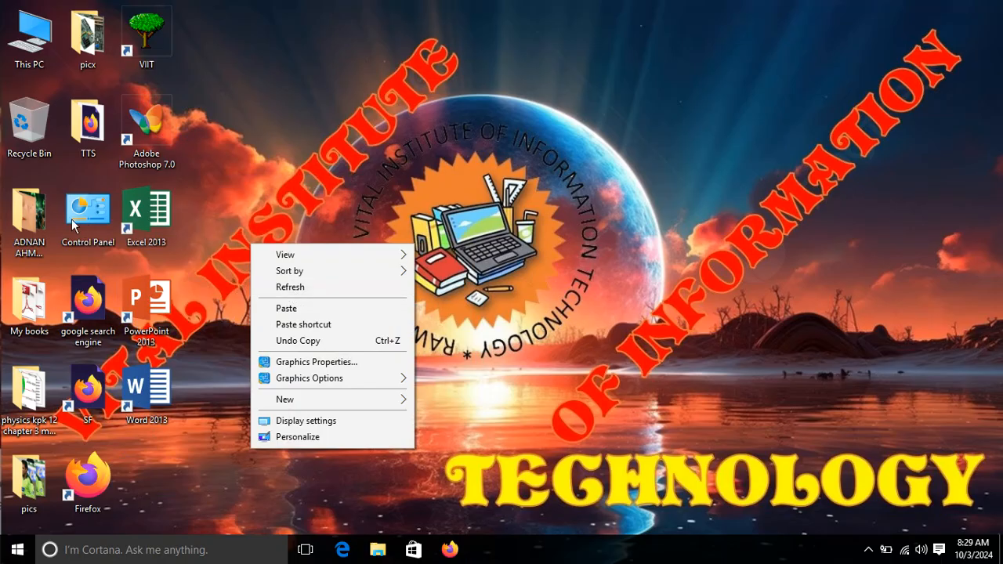
Step: From This PC, set the folder options to "Show hidden files, folders, and drives" and close the window
{"action": "left_click", "coordinate": [28, 52]}
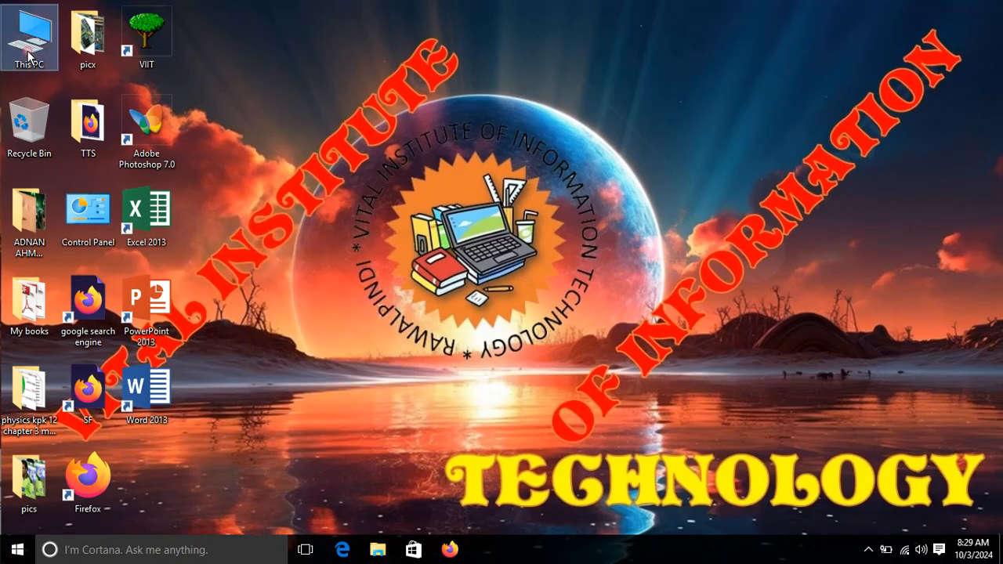
{"action": "double_click", "coordinate": [28, 52]}
{"action": "left_click", "coordinate": [20, 25]}
{"action": "left_click", "coordinate": [89, 154]}
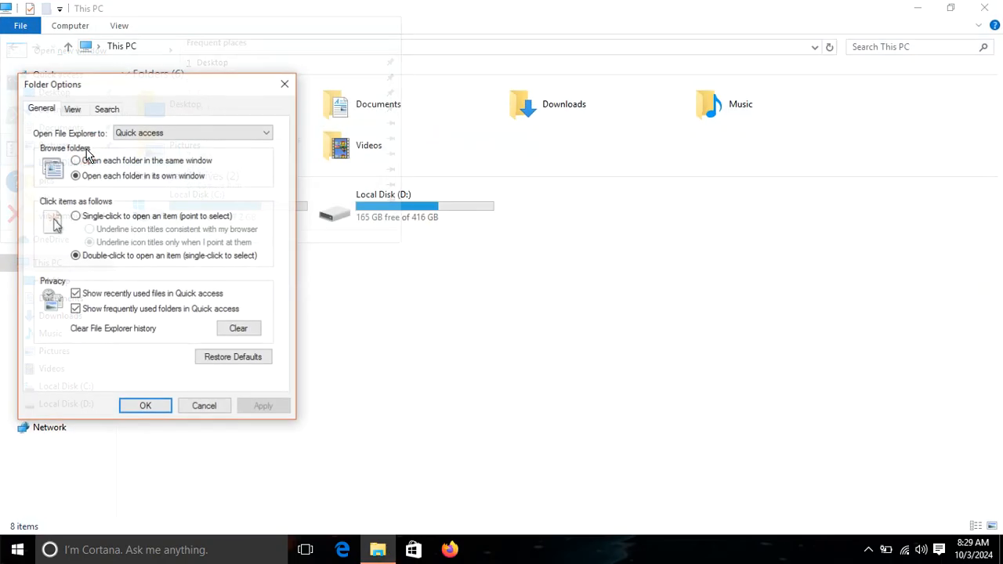
{"action": "left_click", "coordinate": [72, 109]}
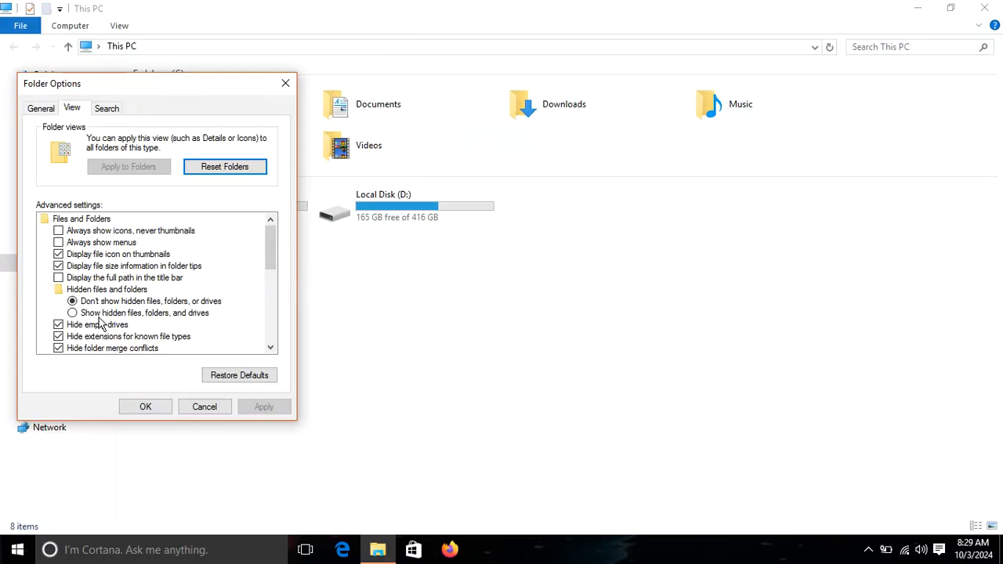
{"action": "left_click", "coordinate": [81, 313]}
{"action": "left_click", "coordinate": [145, 407]}
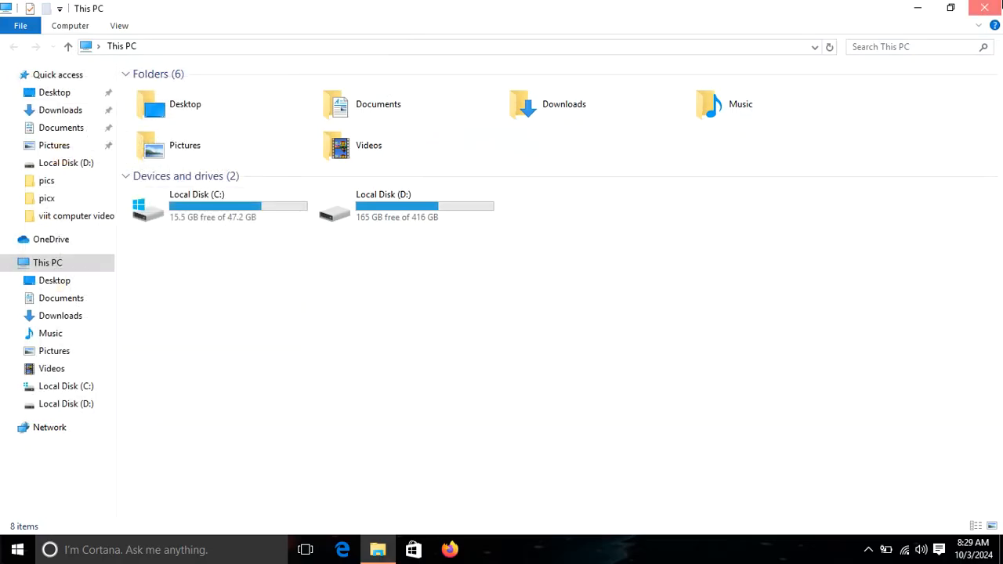
{"action": "left_click", "coordinate": [983, 8]}
Step: Check the VICS folder's contents, then clear its Hidden attribute, applying the change to the folder, subfolders and files
{"action": "double_click", "coordinate": [108, 224]}
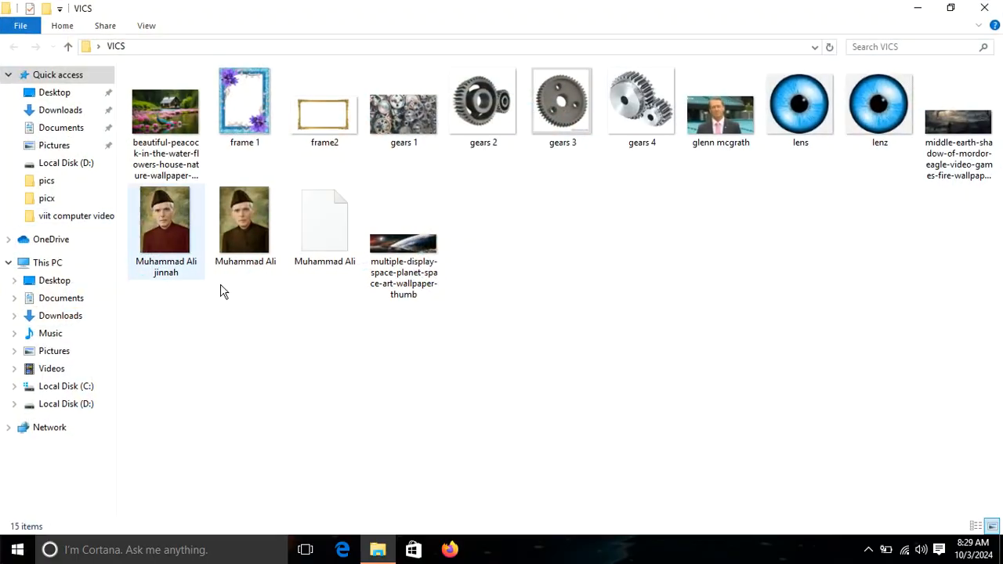
{"action": "mouse_move", "coordinate": [417, 289]}
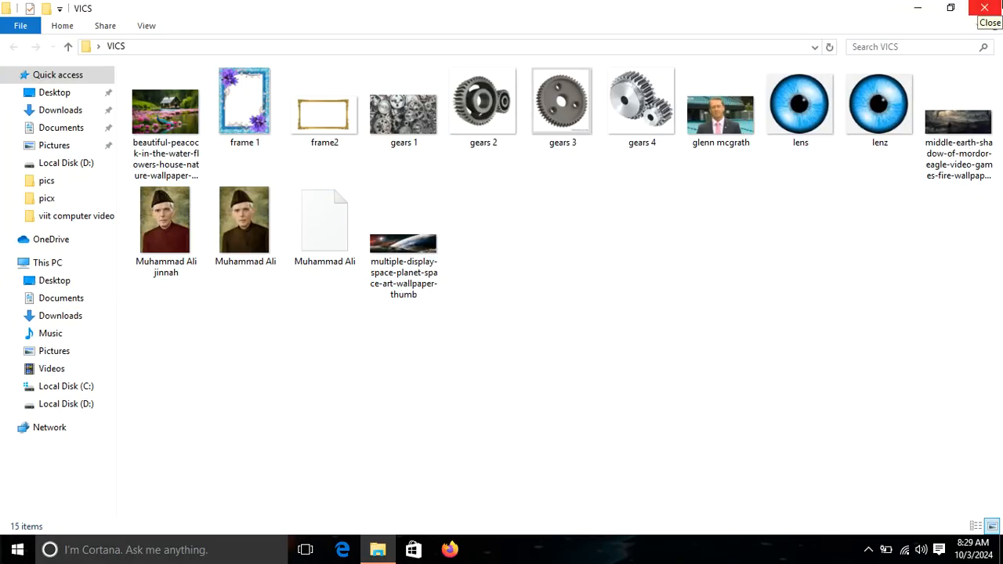
{"action": "left_click", "coordinate": [984, 8]}
{"action": "right_click", "coordinate": [95, 213]}
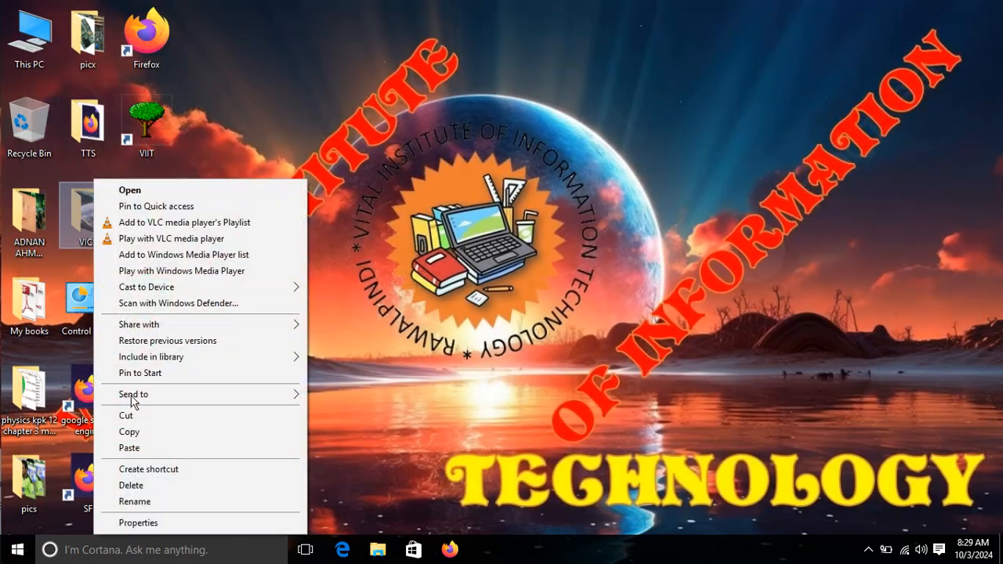
{"action": "left_click", "coordinate": [148, 521]}
{"action": "left_click", "coordinate": [188, 423]}
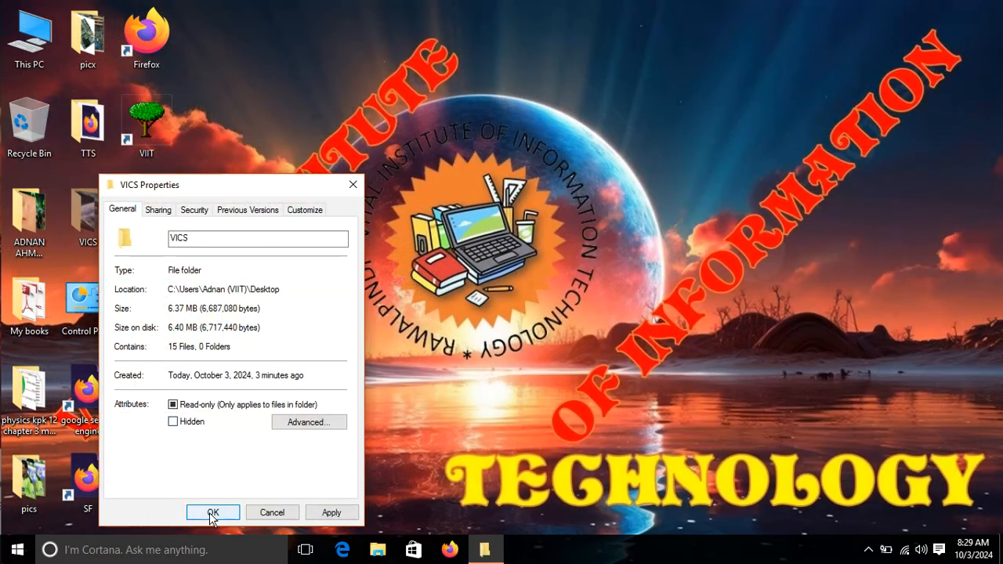
{"action": "left_click", "coordinate": [210, 511]}
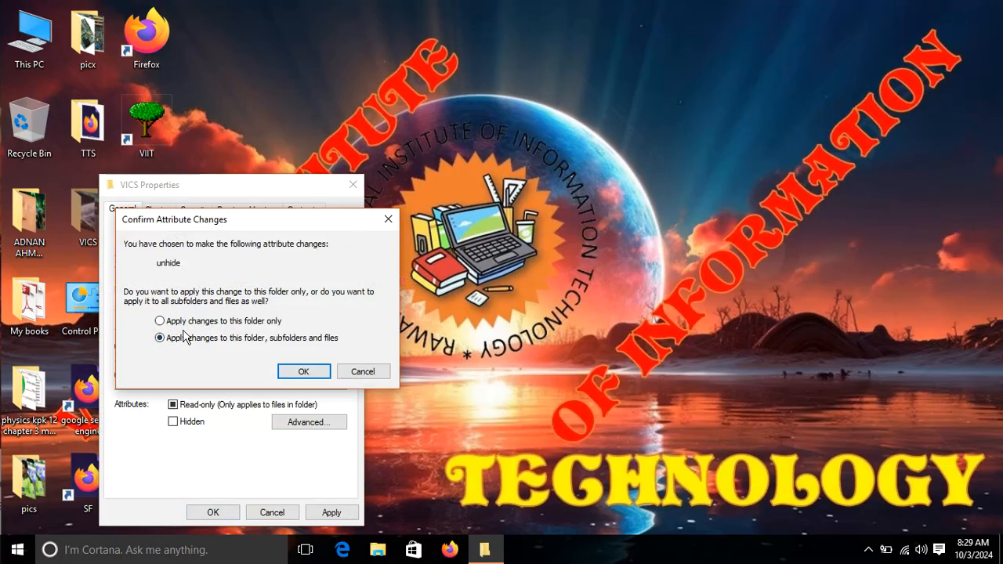
{"action": "left_click", "coordinate": [303, 371]}
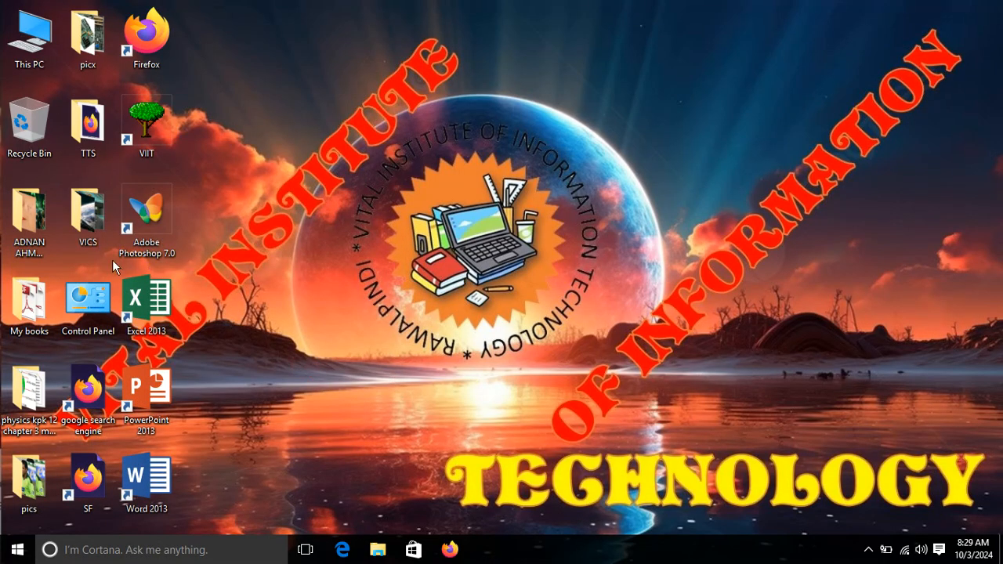
Step: From This PC, set the folder options back to "Don't show hidden files, folders, or drives"
{"action": "double_click", "coordinate": [44, 25]}
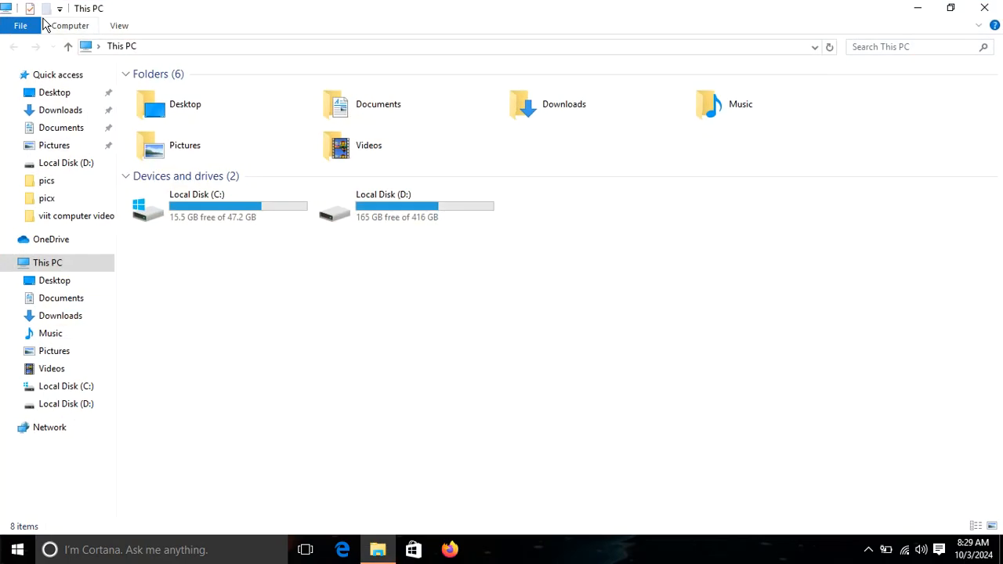
{"action": "left_click", "coordinate": [24, 25]}
{"action": "left_click", "coordinate": [77, 163]}
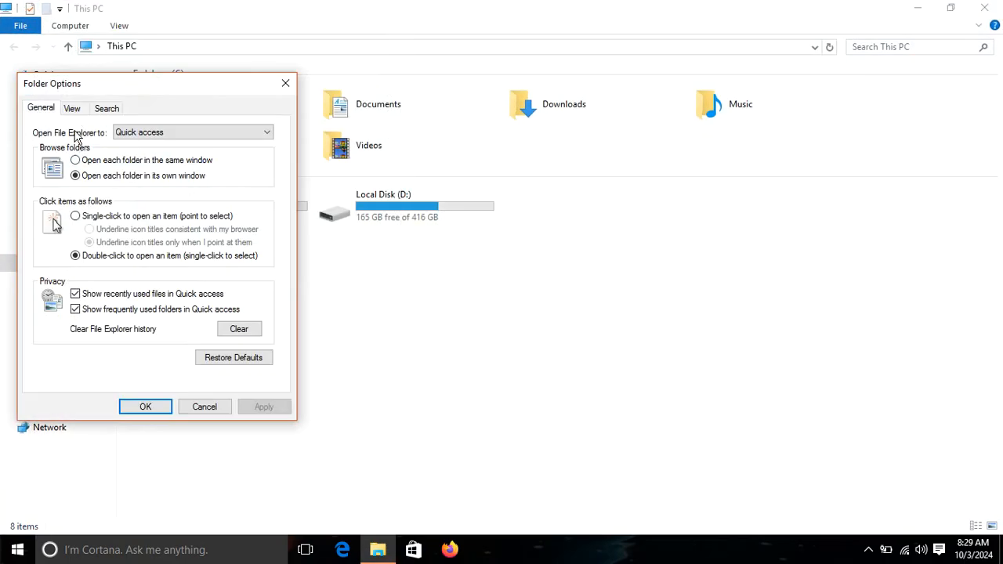
{"action": "left_click", "coordinate": [72, 109]}
{"action": "left_click", "coordinate": [98, 300]}
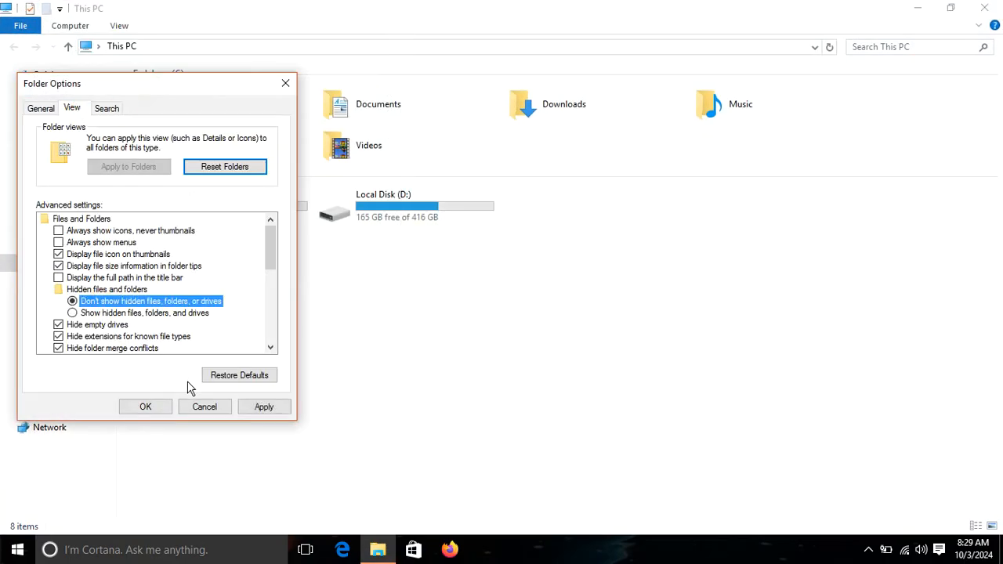
{"action": "left_click", "coordinate": [147, 408]}
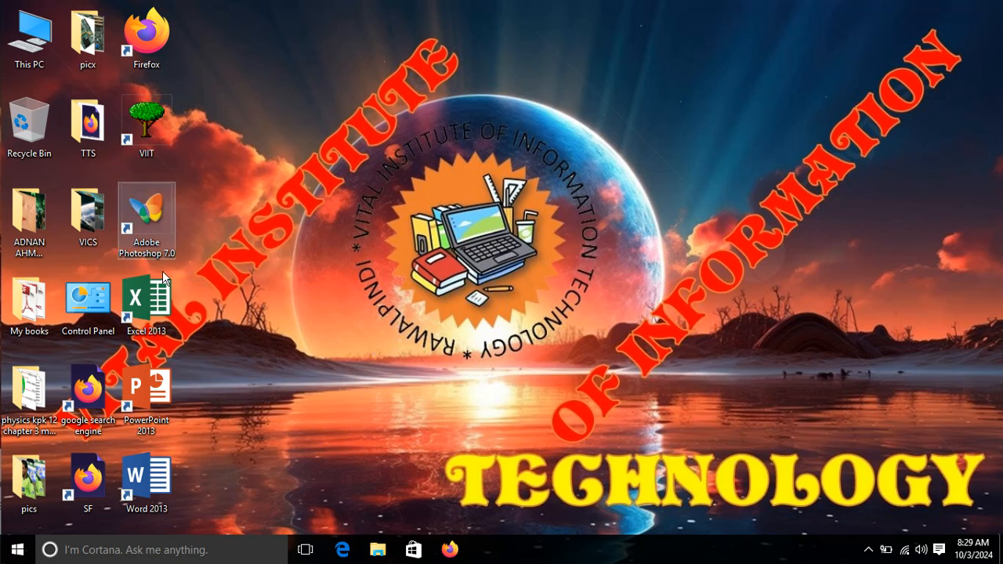
Step: Create a new compressed (zipped) folder on the desktop and name it pakistan
{"action": "right_click", "coordinate": [333, 138]}
{"action": "mouse_move", "coordinate": [383, 292]}
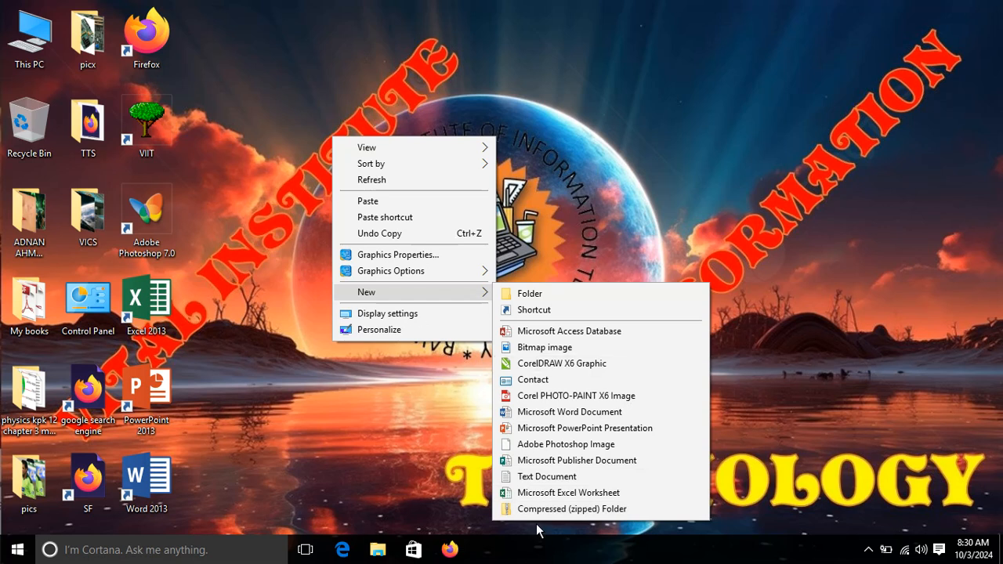
{"action": "left_click", "coordinate": [602, 513]}
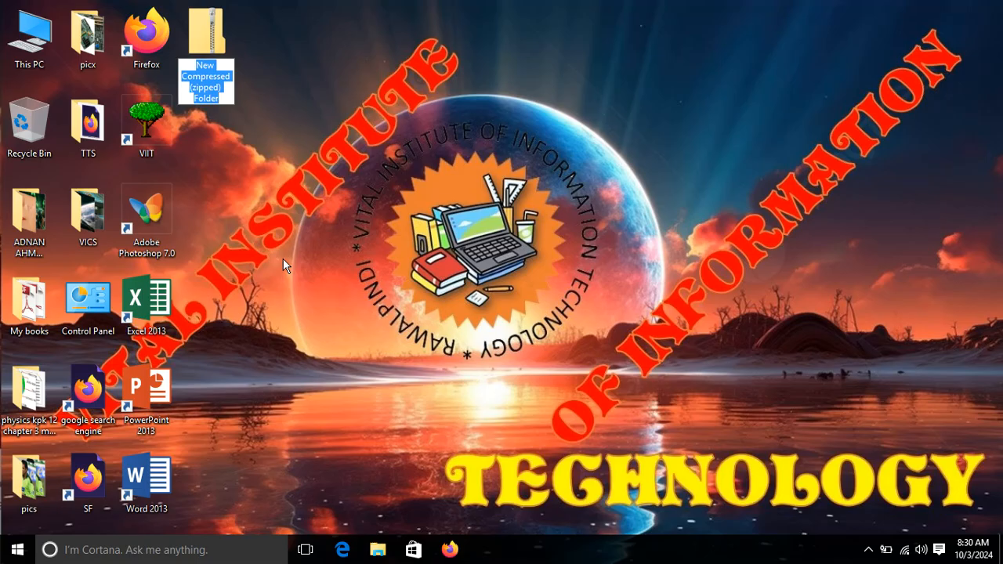
{"action": "type", "text": "pakistan"}
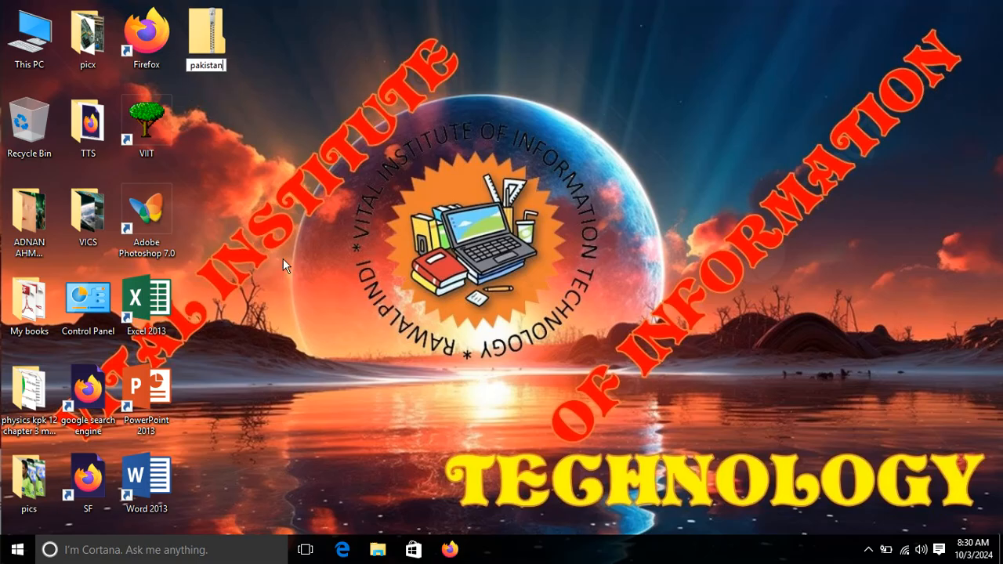
{"action": "key", "text": "Return"}
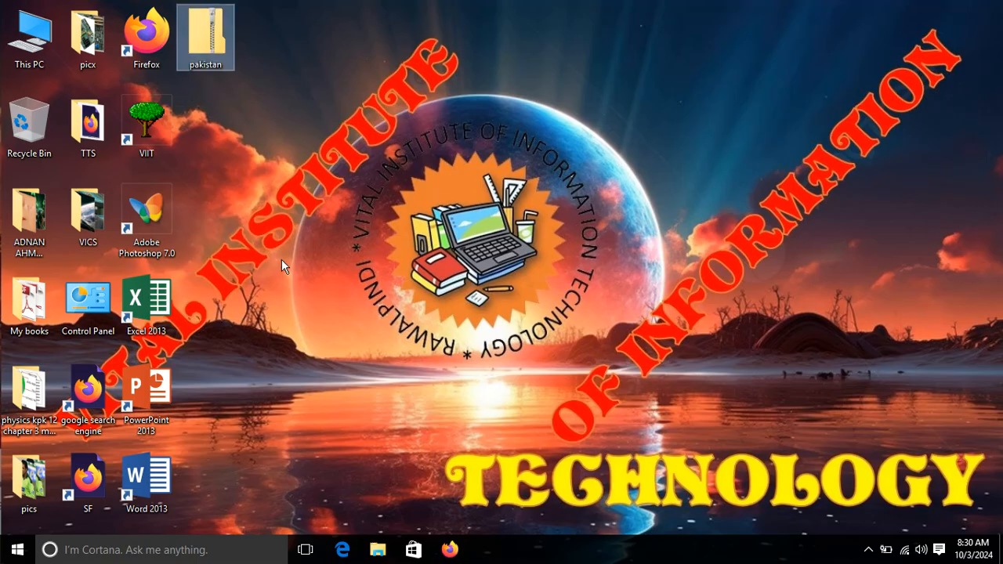
Step: Copy eight files, from the first four columns of the VICS folder, and paste them into the pakistan zipped folder
{"action": "double_click", "coordinate": [88, 213]}
{"action": "left_click_drag", "start_coordinate": [441, 381], "coordinate": [62, 118]}
{"action": "right_click", "coordinate": [146, 102]}
{"action": "left_click", "coordinate": [183, 301]}
{"action": "key", "text": "super+d"}
{"action": "double_click", "coordinate": [223, 33]}
{"action": "right_click", "coordinate": [310, 134]}
{"action": "left_click", "coordinate": [363, 213]}
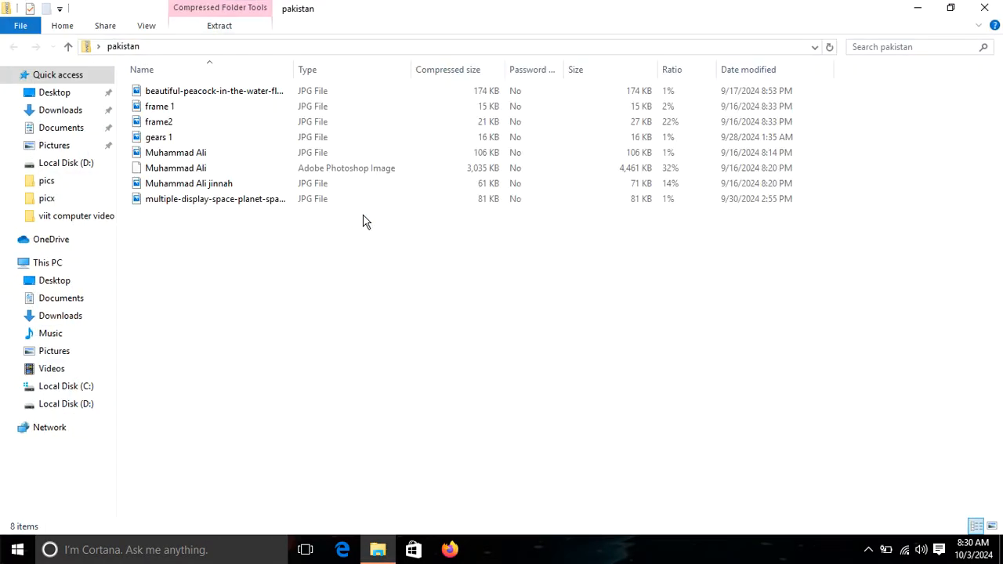
{"action": "left_click", "coordinate": [984, 7]}
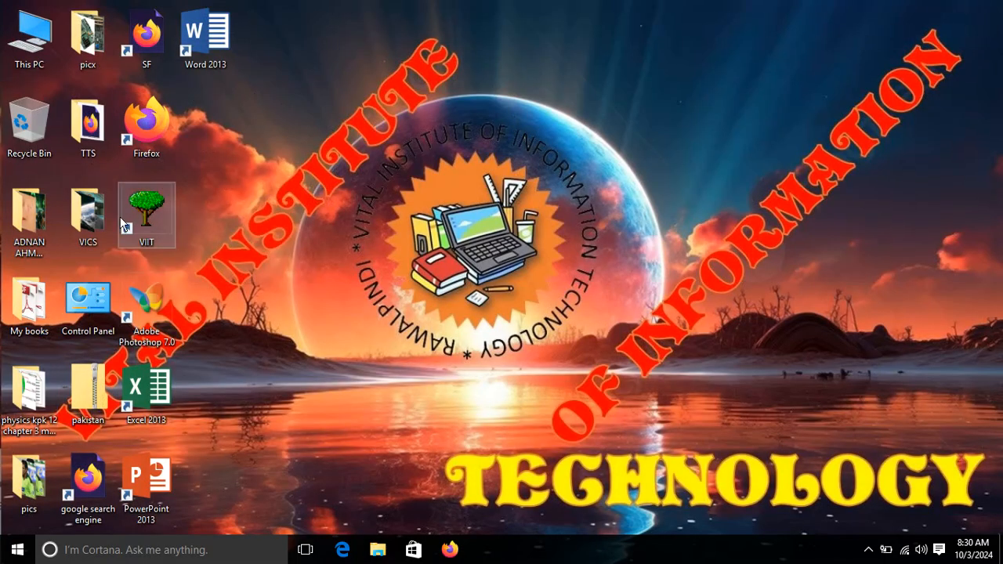
Step: View the gears 1 image from the pakistan zipped folder and the peacock image from the VICS folder
{"action": "double_click", "coordinate": [87, 387]}
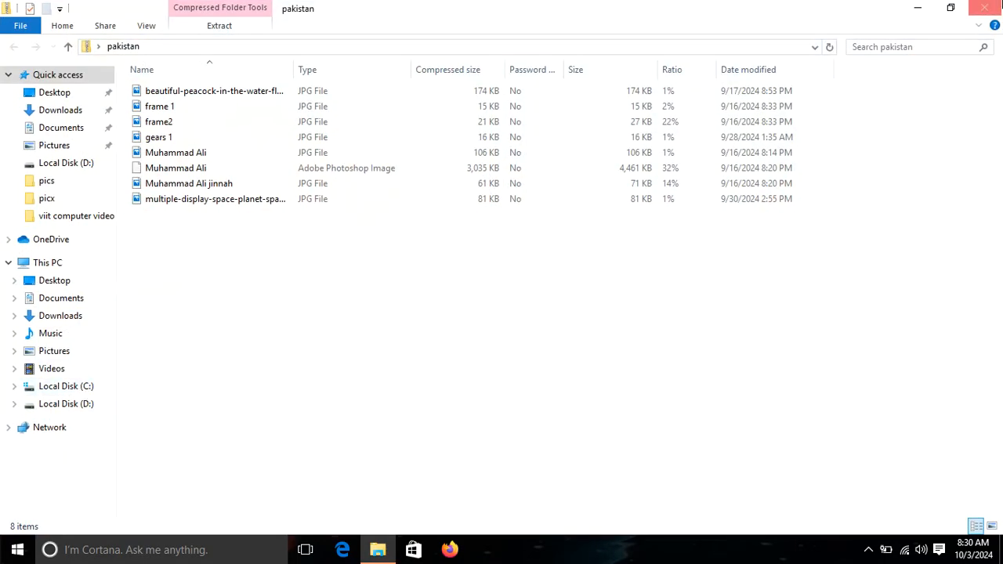
{"action": "double_click", "coordinate": [197, 141]}
{"action": "left_click", "coordinate": [985, 11]}
{"action": "left_click", "coordinate": [989, 7]}
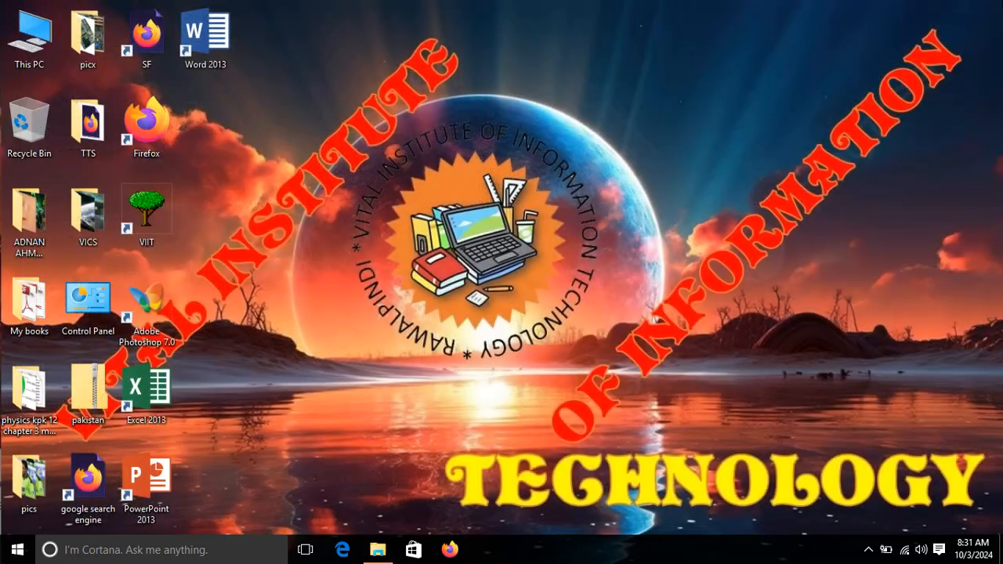
{"action": "double_click", "coordinate": [82, 221]}
{"action": "double_click", "coordinate": [166, 121]}
Step: Examine the General and Security properties of the pakistan zipped folder and close them without changes
{"action": "left_click", "coordinate": [86, 381]}
{"action": "right_click", "coordinate": [87, 380]}
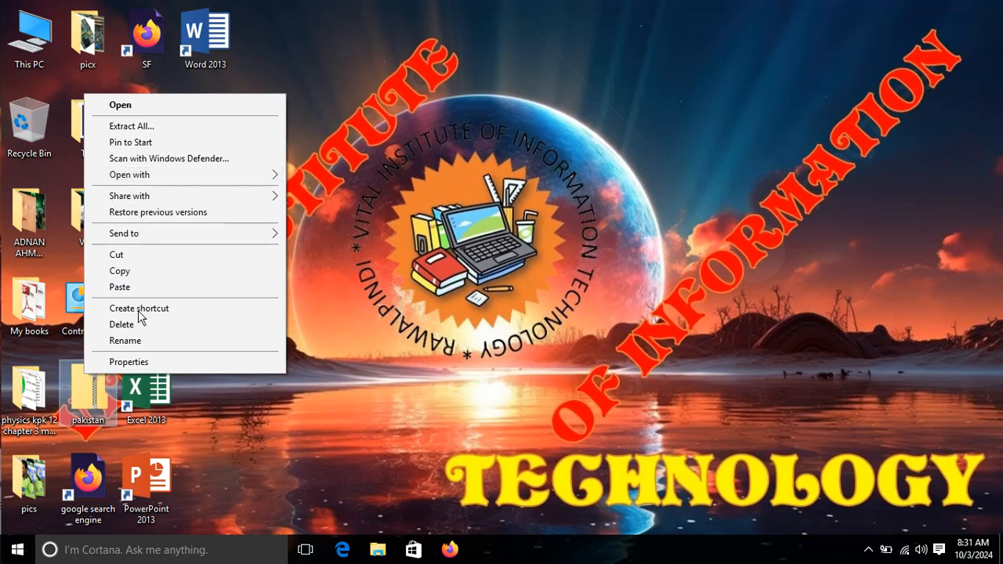
{"action": "left_click", "coordinate": [149, 359]}
{"action": "left_click_drag", "start_coordinate": [226, 167], "coordinate": [307, 165]}
{"action": "left_click", "coordinate": [232, 188]}
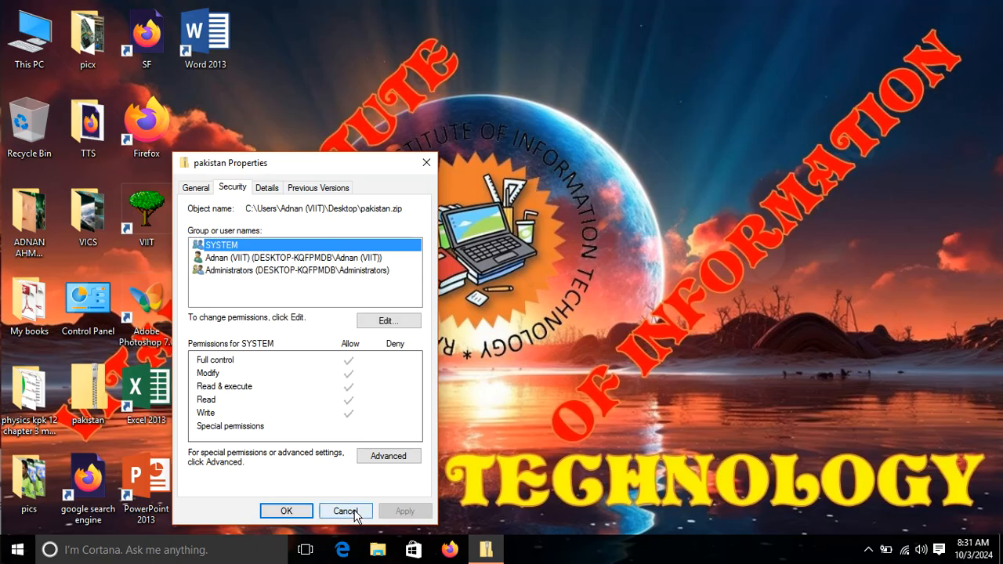
{"action": "left_click", "coordinate": [344, 510]}
Step: Examine the VICS folder's Sharing and Security properties for comparison and close them without changes
{"action": "right_click", "coordinate": [104, 182]}
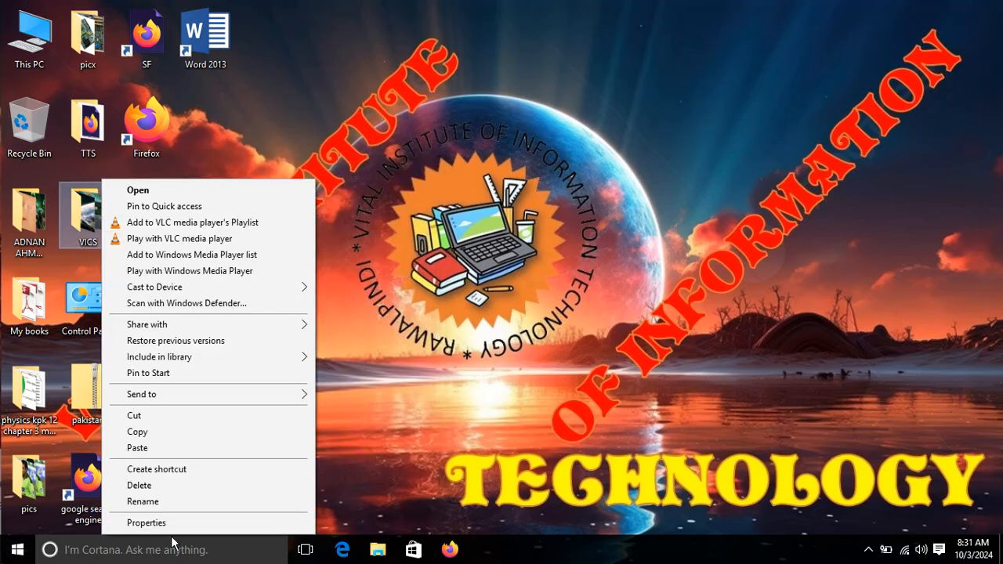
{"action": "left_click", "coordinate": [149, 523]}
{"action": "left_click", "coordinate": [180, 212]}
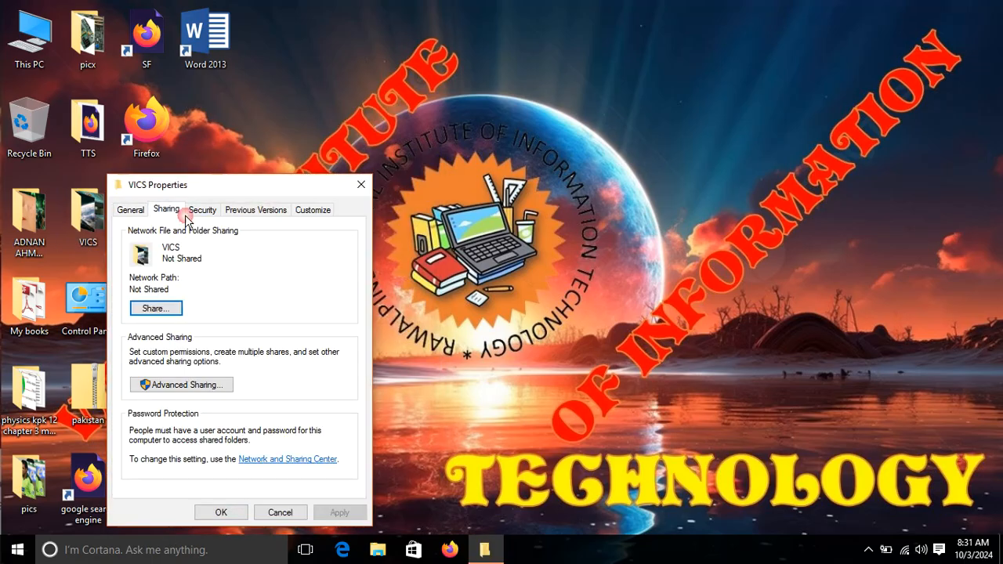
{"action": "left_click", "coordinate": [193, 212]}
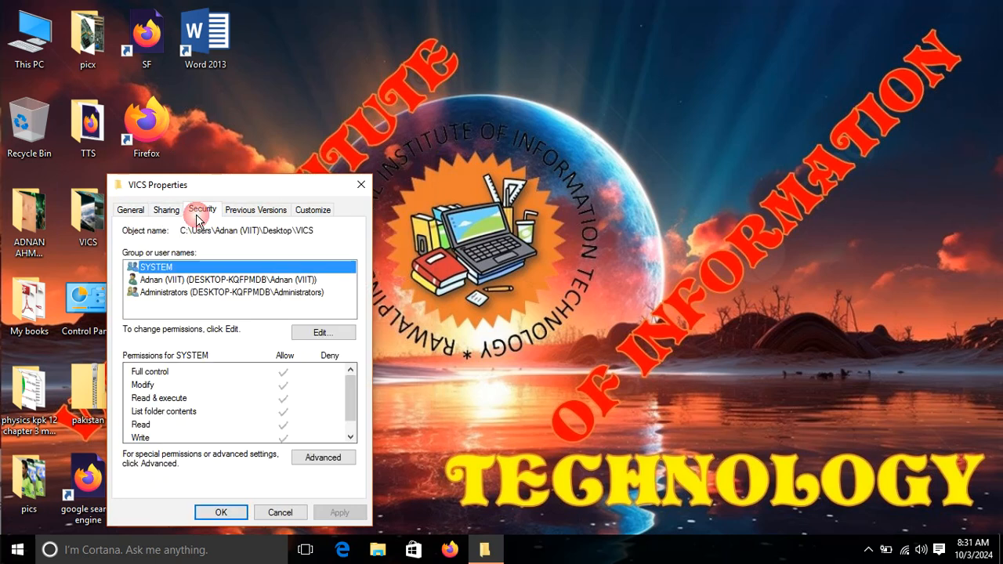
{"action": "left_click", "coordinate": [261, 514]}
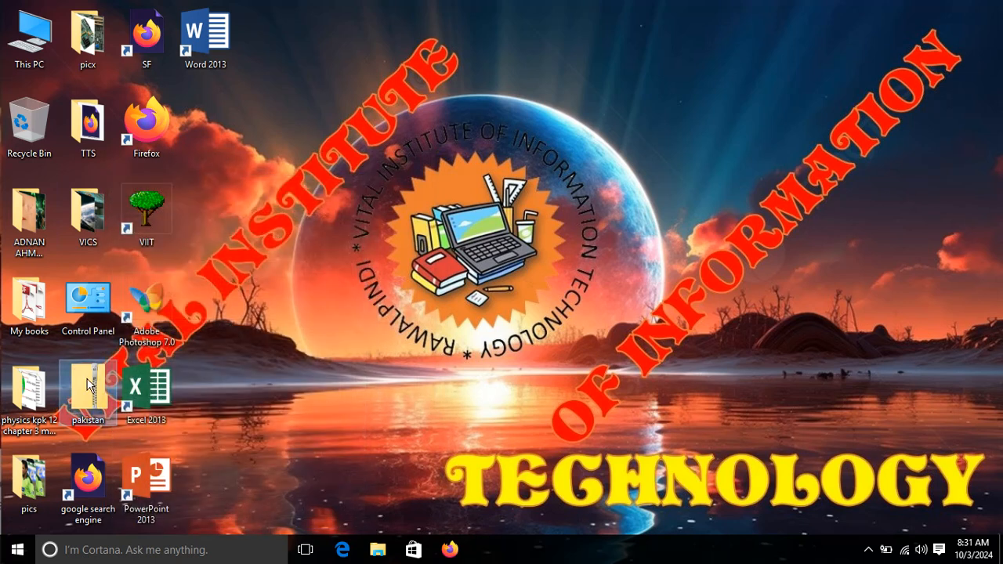
{"action": "mouse_move", "coordinate": [89, 383]}
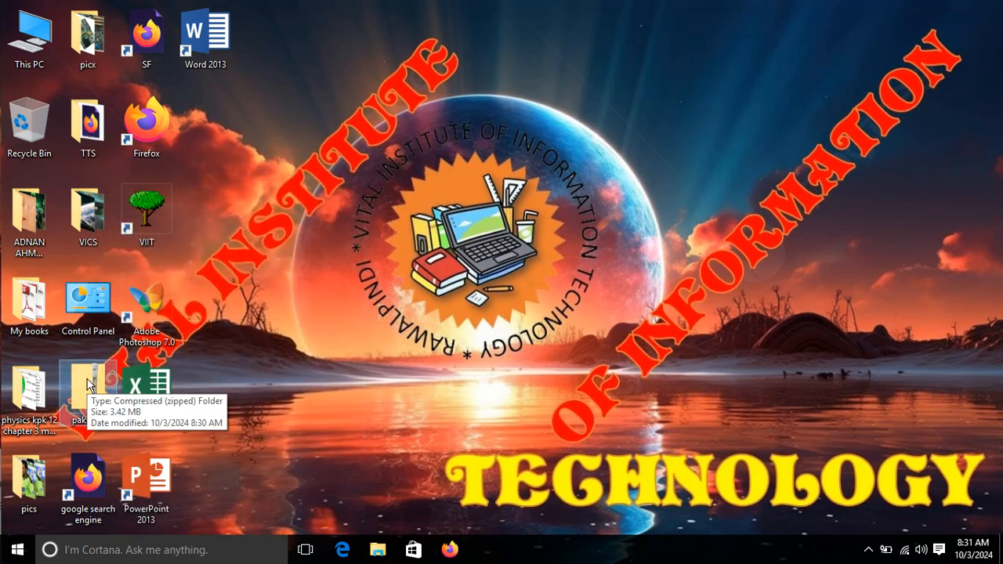
Step: Look at the pakistan zipped folder's file list, and switch the VICS folder to the Details view before closing it
{"action": "double_click", "coordinate": [89, 383]}
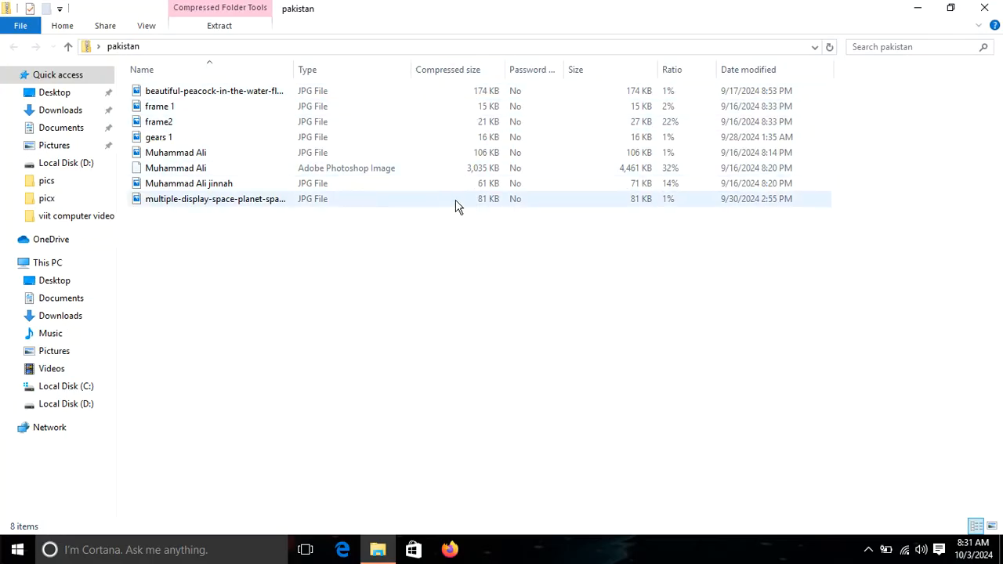
{"action": "key", "text": "super+d"}
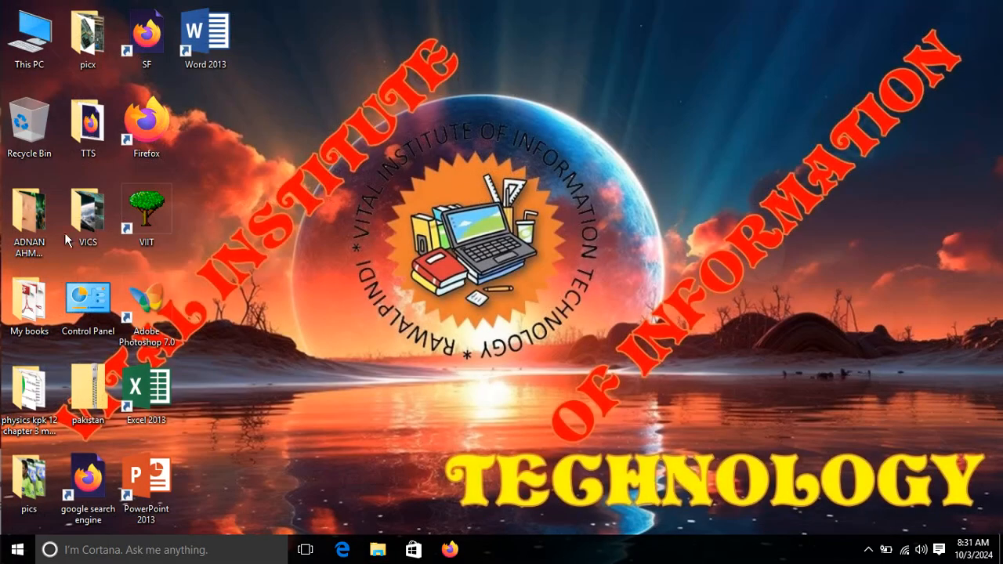
{"action": "double_click", "coordinate": [115, 200]}
{"action": "right_click", "coordinate": [512, 222]}
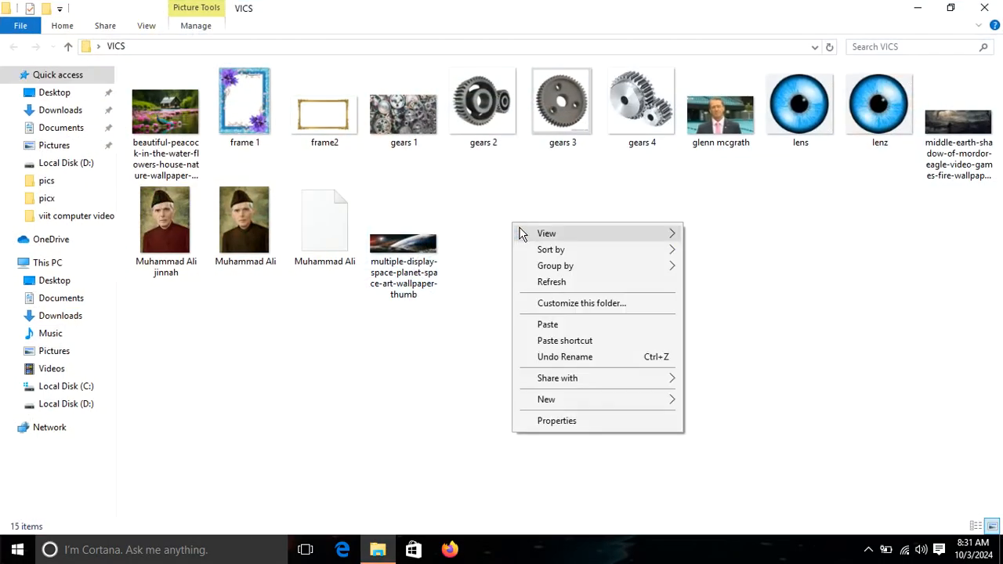
{"action": "mouse_move", "coordinate": [548, 233]}
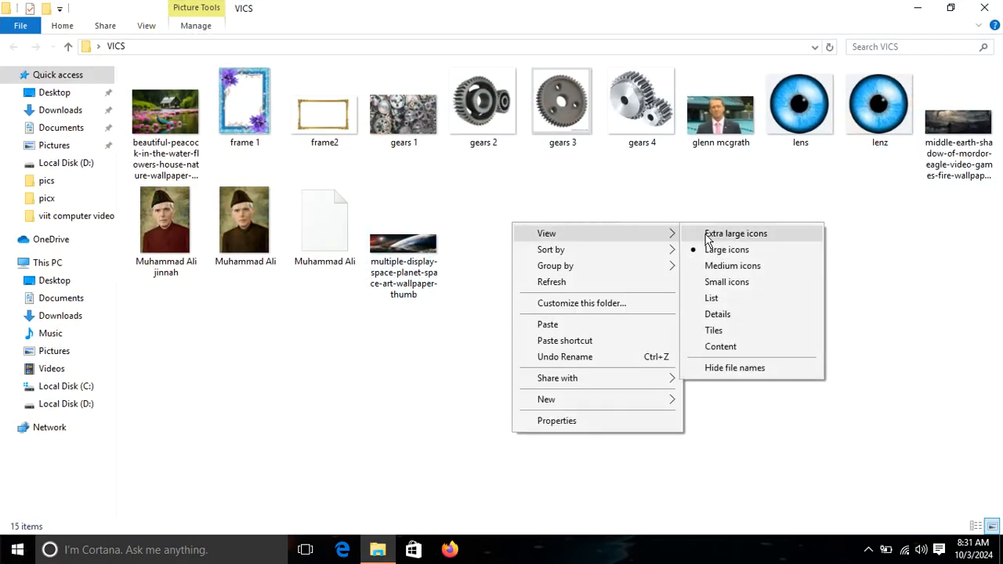
{"action": "left_click", "coordinate": [737, 314]}
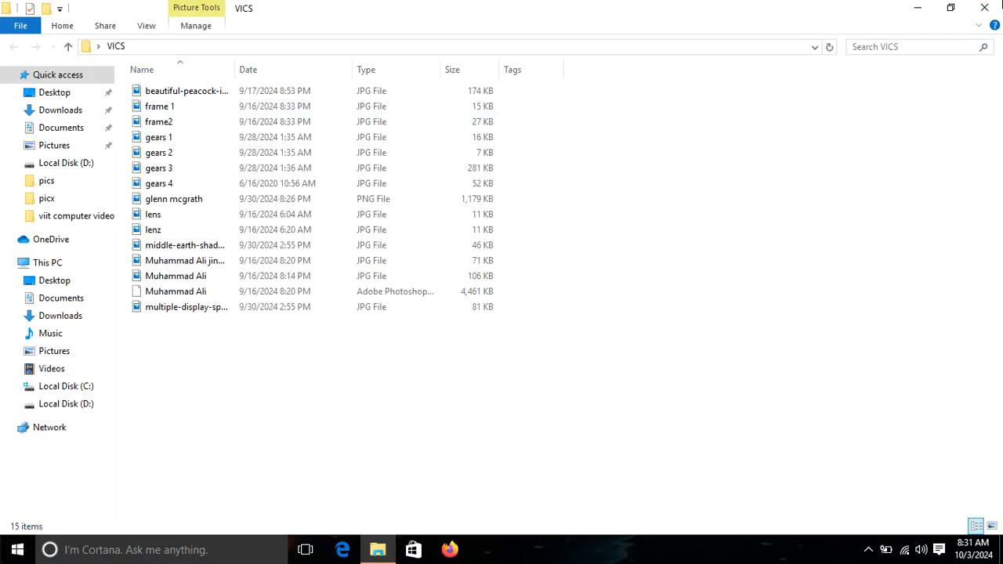
{"action": "left_click", "coordinate": [983, 7]}
Step: Examine the combined size and compressed size properties of all eight files in the pakistan zipped folder, and close it without changes
{"action": "double_click", "coordinate": [104, 378]}
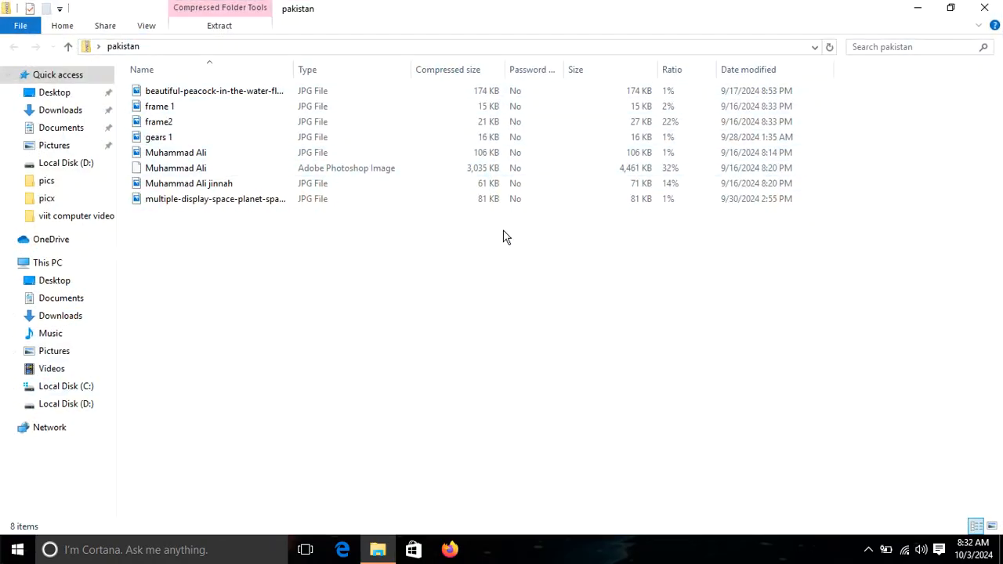
{"action": "left_click_drag", "start_coordinate": [319, 301], "coordinate": [162, 89]}
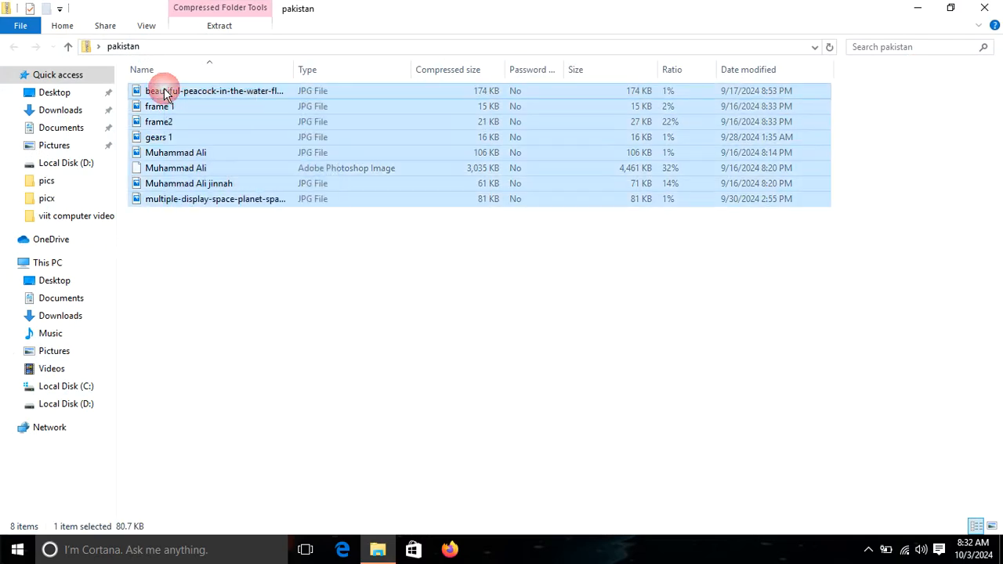
{"action": "right_click", "coordinate": [163, 91]}
{"action": "left_click", "coordinate": [208, 180]}
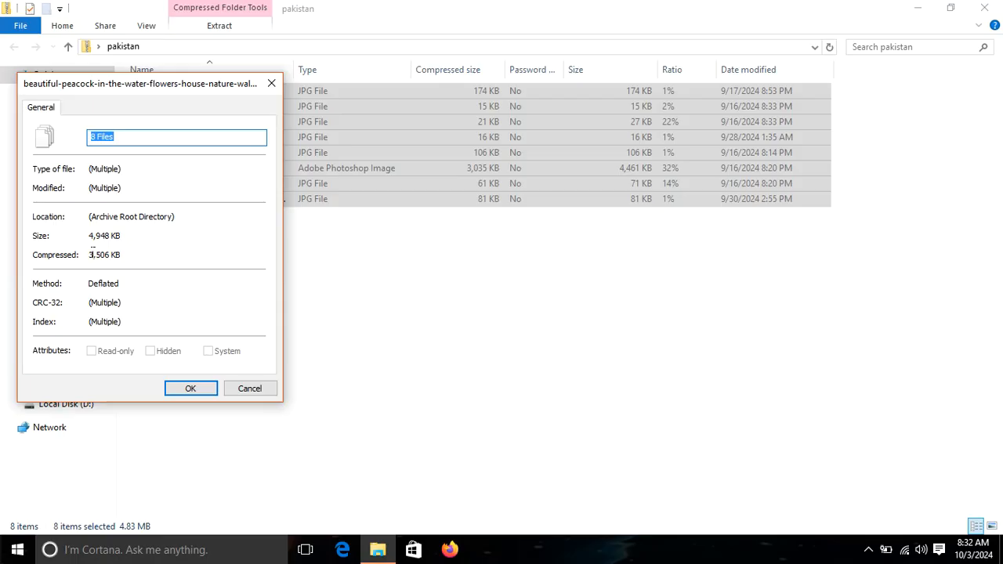
{"action": "left_click_drag", "start_coordinate": [91, 251], "coordinate": [134, 255]}
{"action": "left_click", "coordinate": [263, 395]}
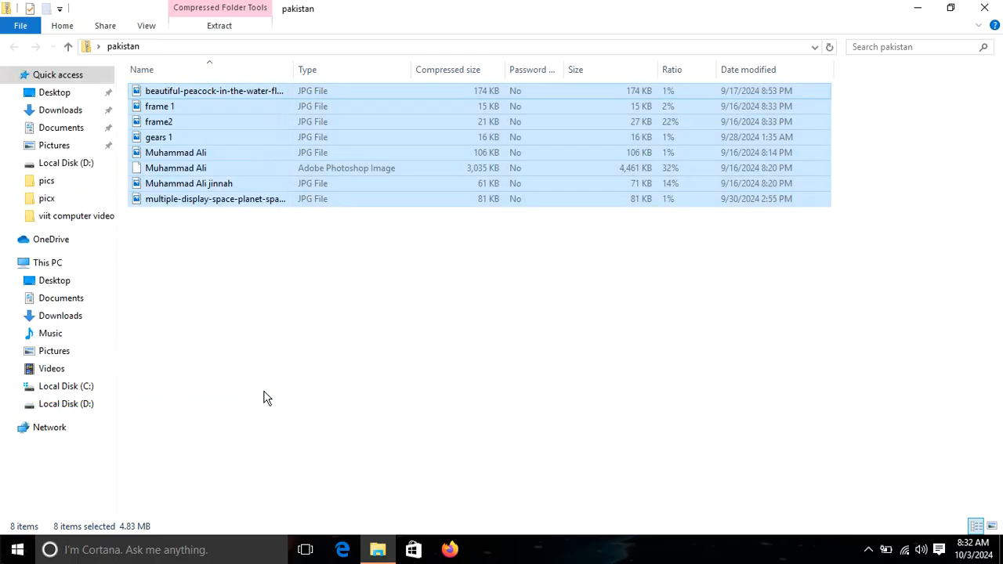
{"action": "left_click", "coordinate": [999, 4]}
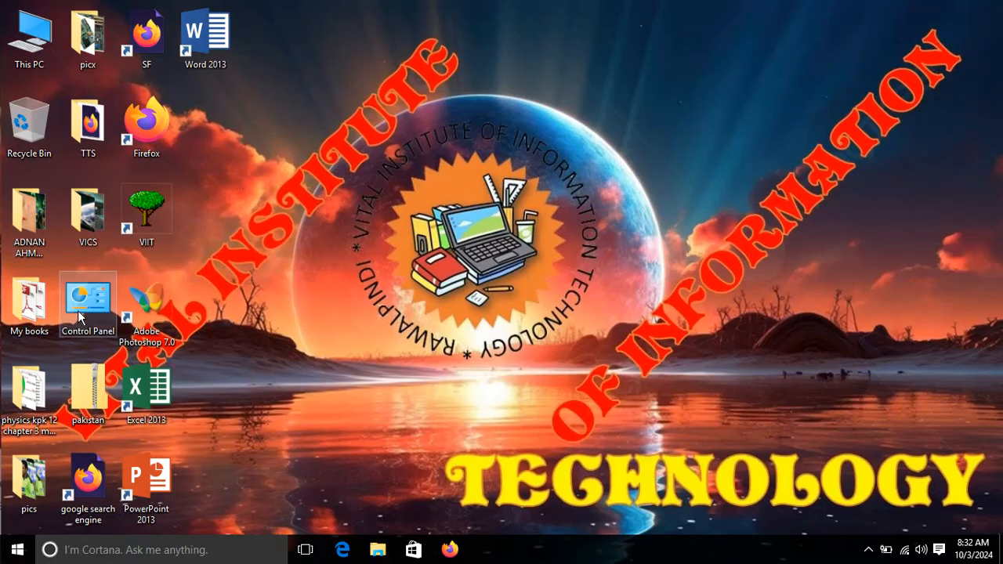
Step: Compare the detail columns and file lists of the VICS folder and the pakistan zipped folder, closing each after viewing
{"action": "double_click", "coordinate": [83, 223]}
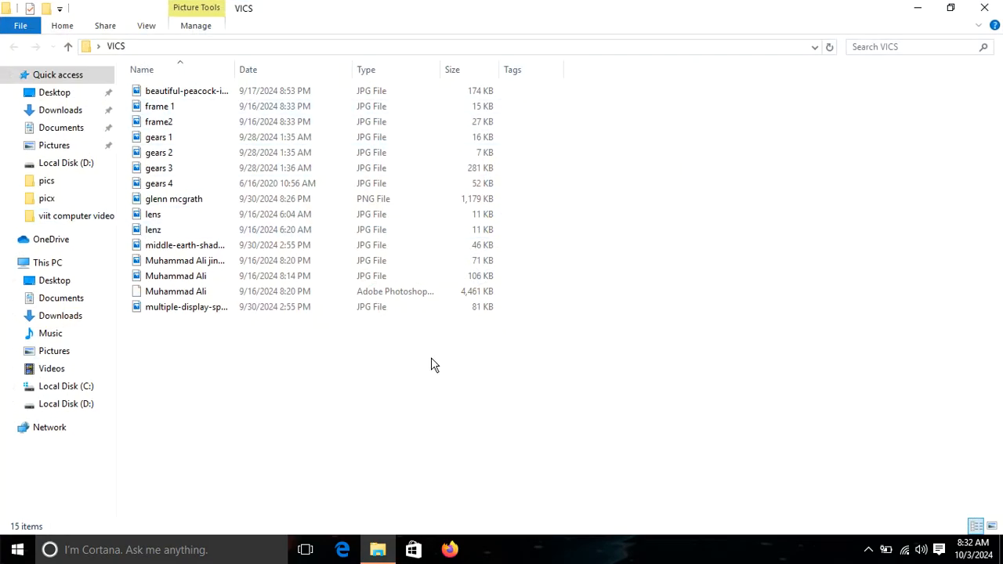
{"action": "left_click", "coordinate": [948, 8]}
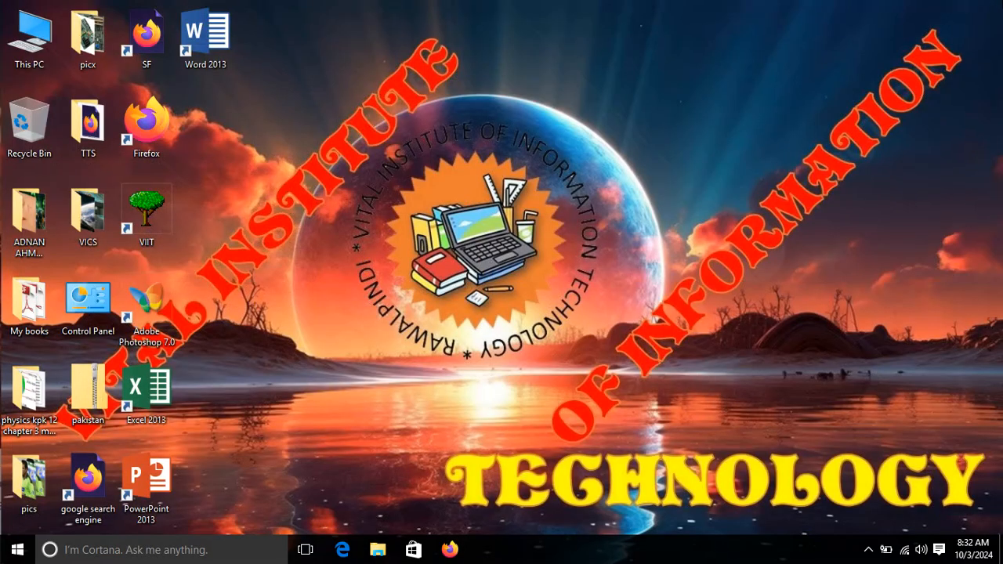
{"action": "double_click", "coordinate": [92, 405]}
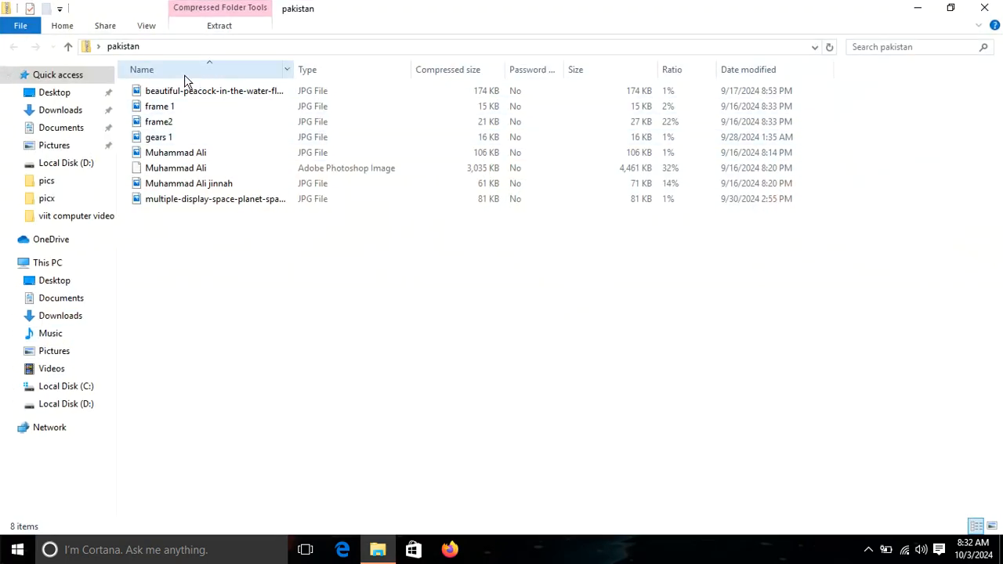
{"action": "key", "text": "alt+F4"}
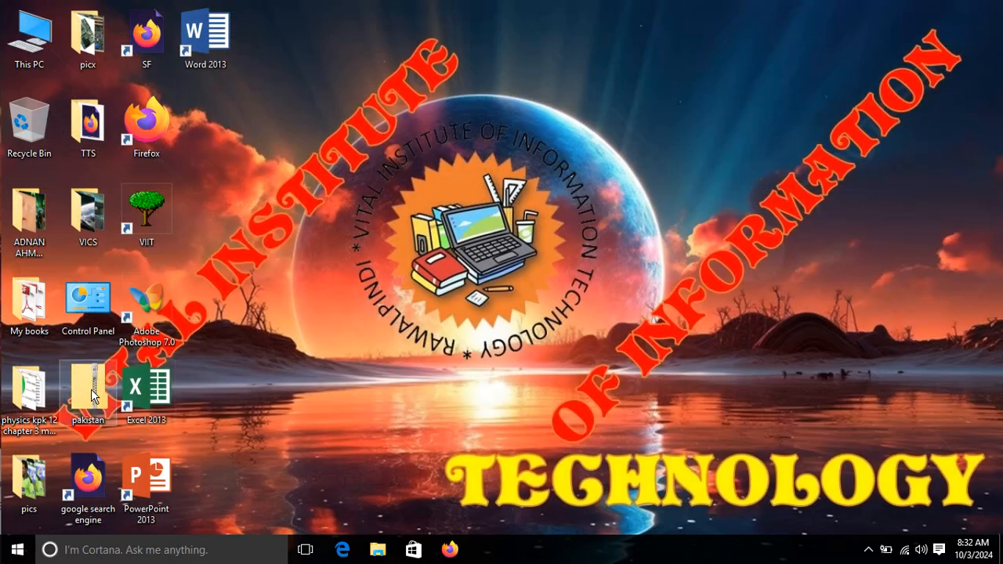
{"action": "double_click", "coordinate": [98, 224]}
{"action": "left_click", "coordinate": [987, 6]}
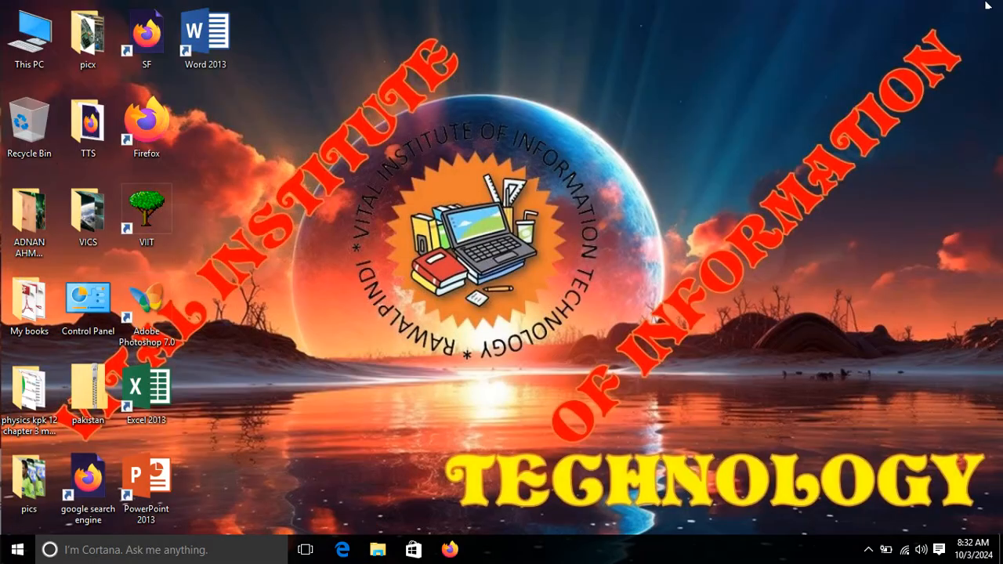
{"action": "double_click", "coordinate": [91, 375]}
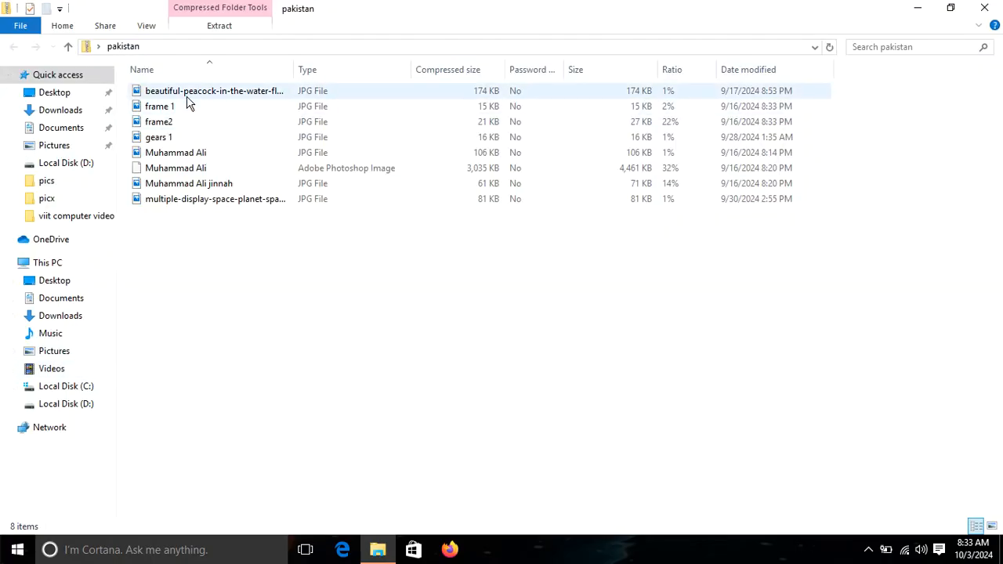
{"action": "left_click", "coordinate": [989, 7]}
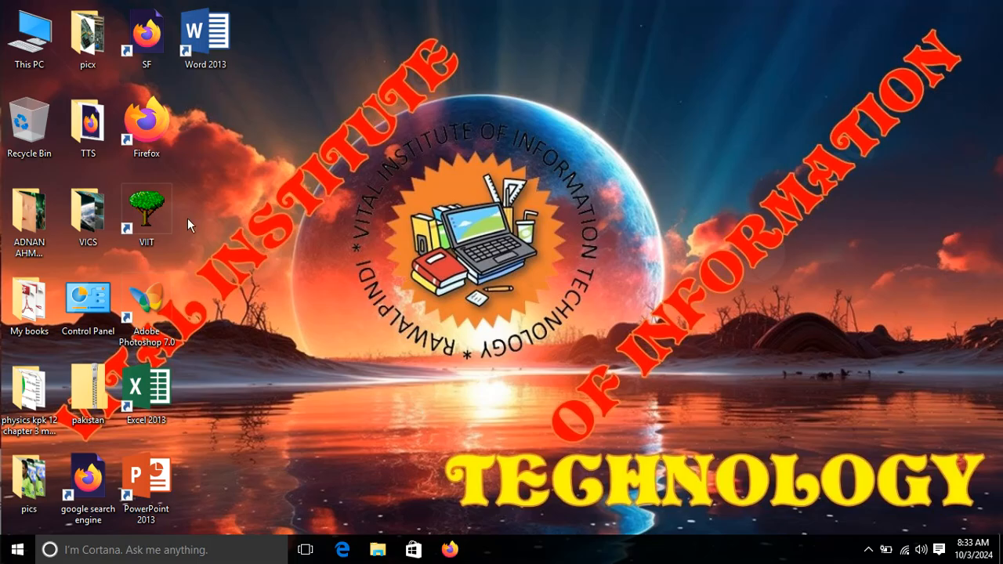
{"action": "double_click", "coordinate": [88, 392]}
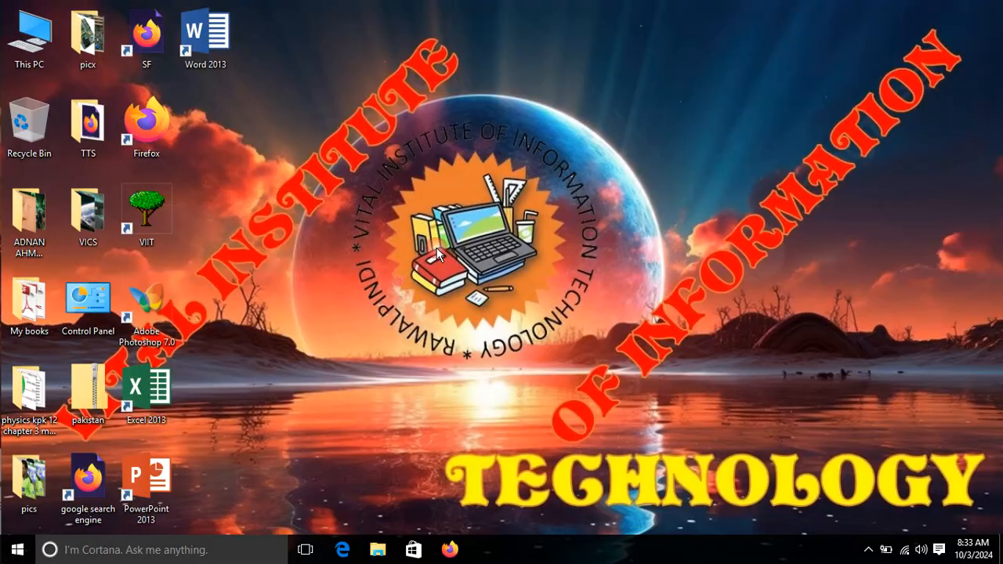